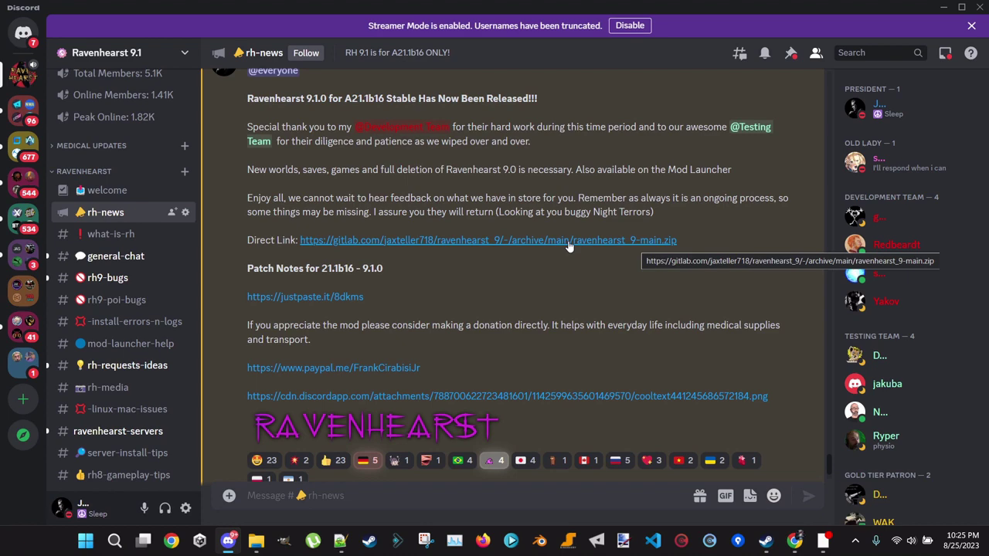
Step: Switch to the Downloads folder in File Explorer and inspect the Mods folder inside ravenhearst_9-main.zip
mouse_move(255, 540)
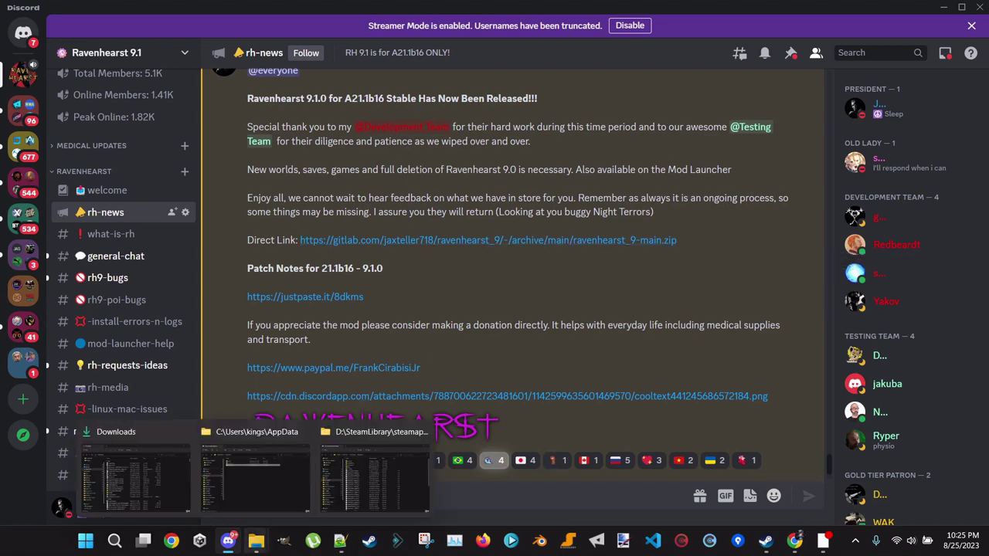
left_click(186, 507)
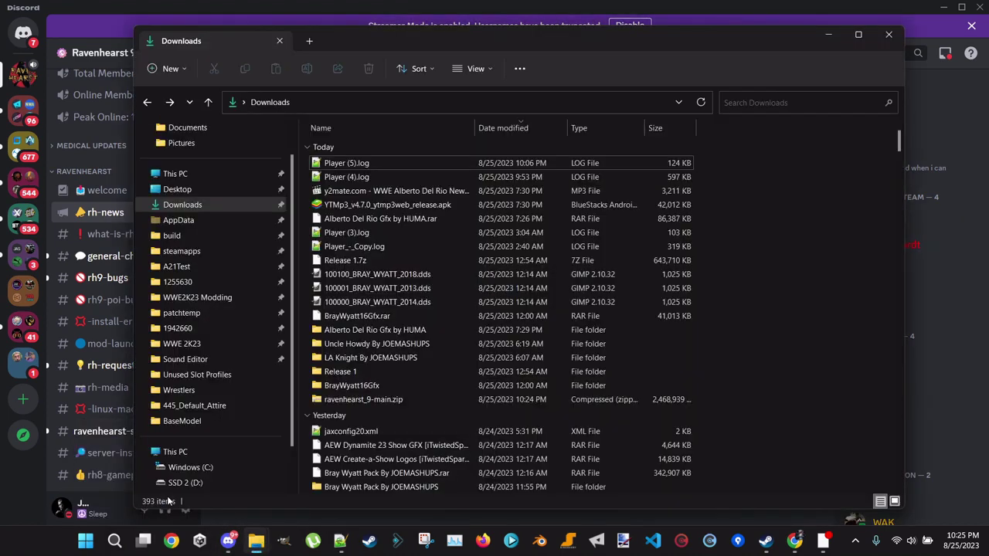
left_click(361, 400)
double_click(363, 401)
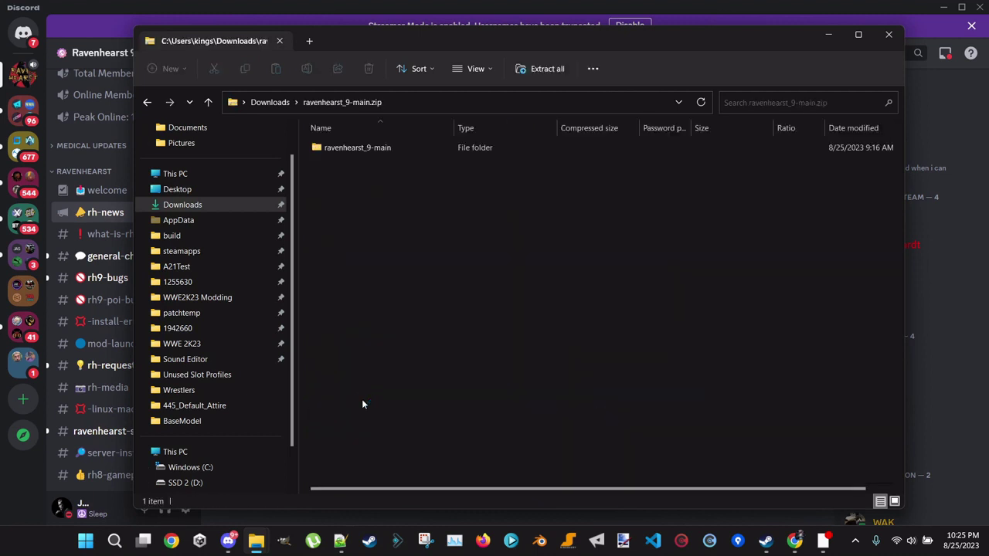
double_click(361, 148)
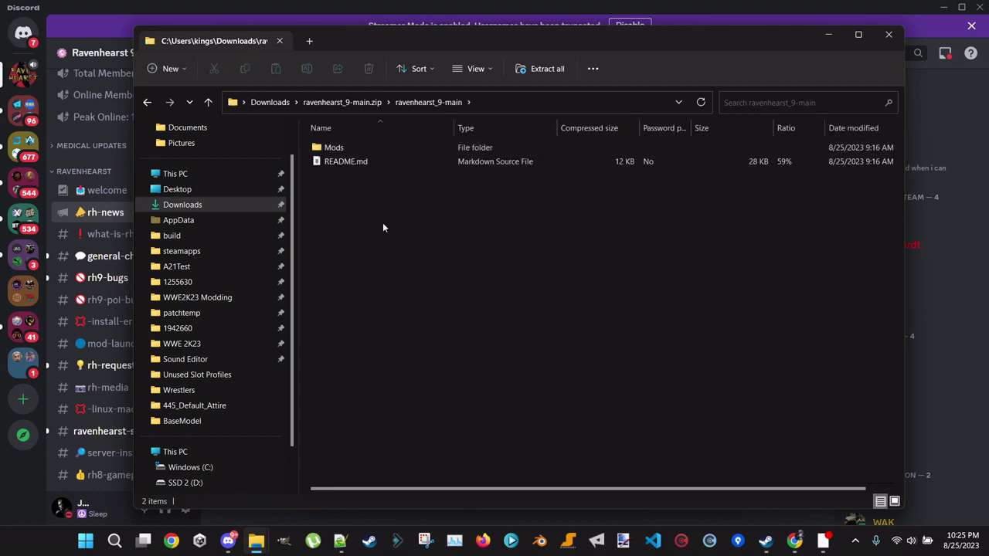
double_click(326, 153)
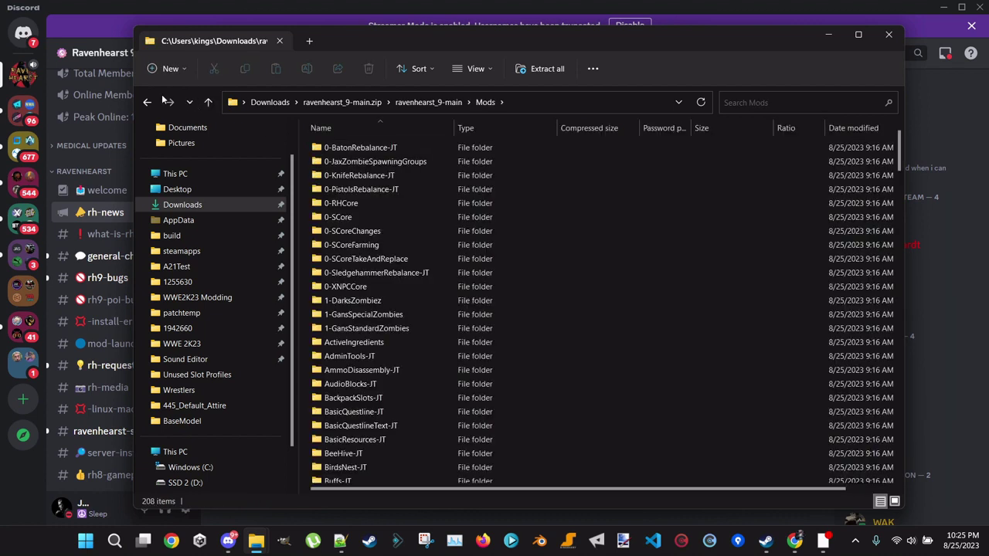
left_click(147, 102)
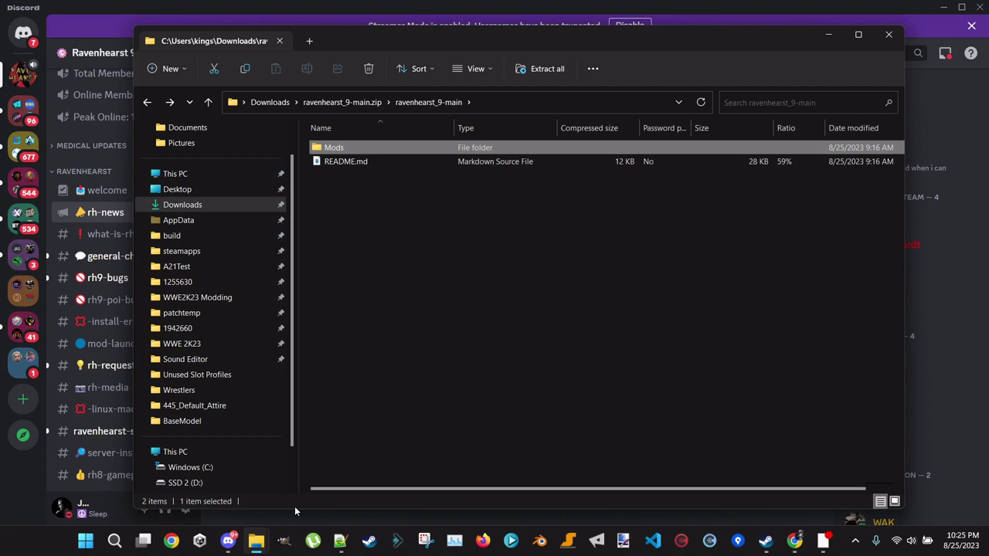
Step: Open the game's Saves folder under AppData\Roaming\7DaysToDie in the other File Explorer window
mouse_move(258, 550)
left_click(253, 506)
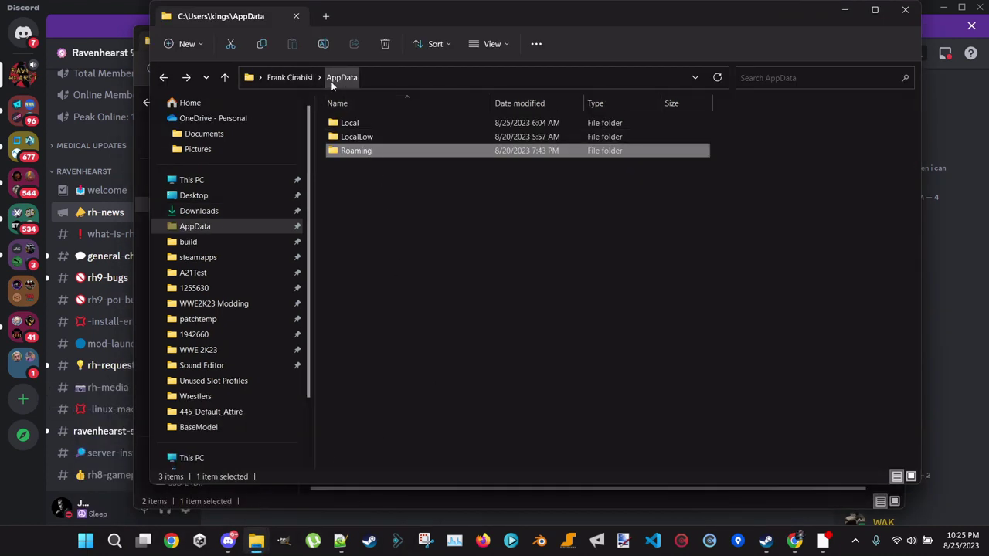
double_click(359, 151)
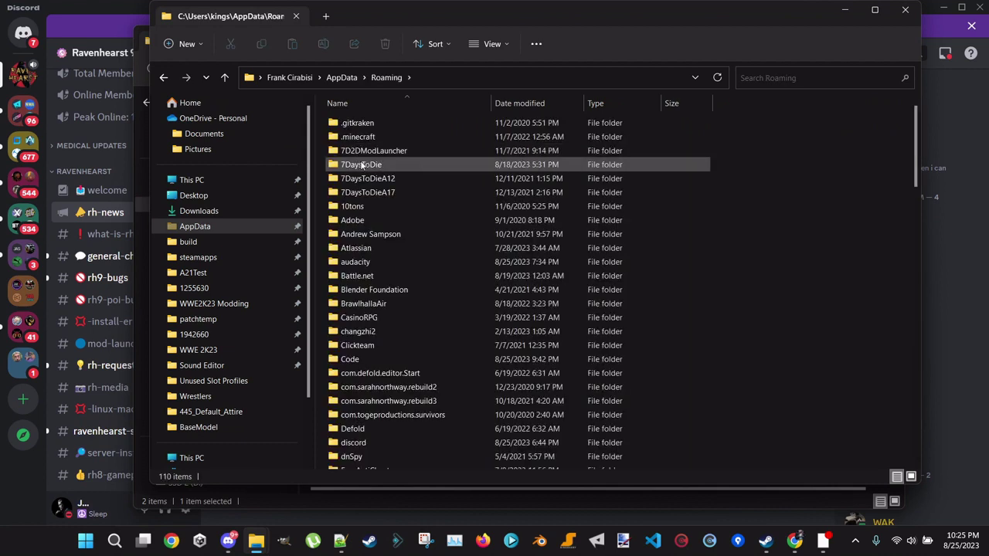
double_click(361, 164)
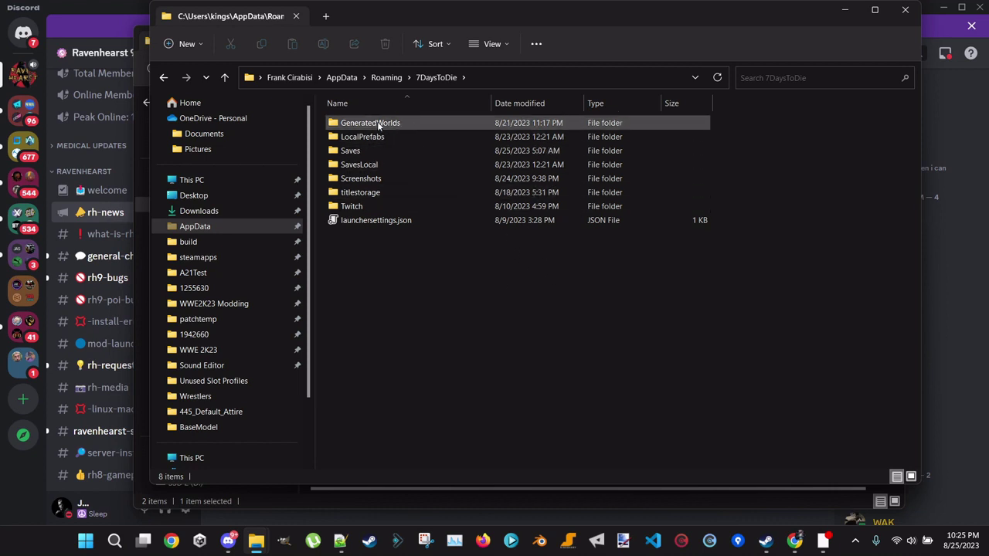
double_click(351, 152)
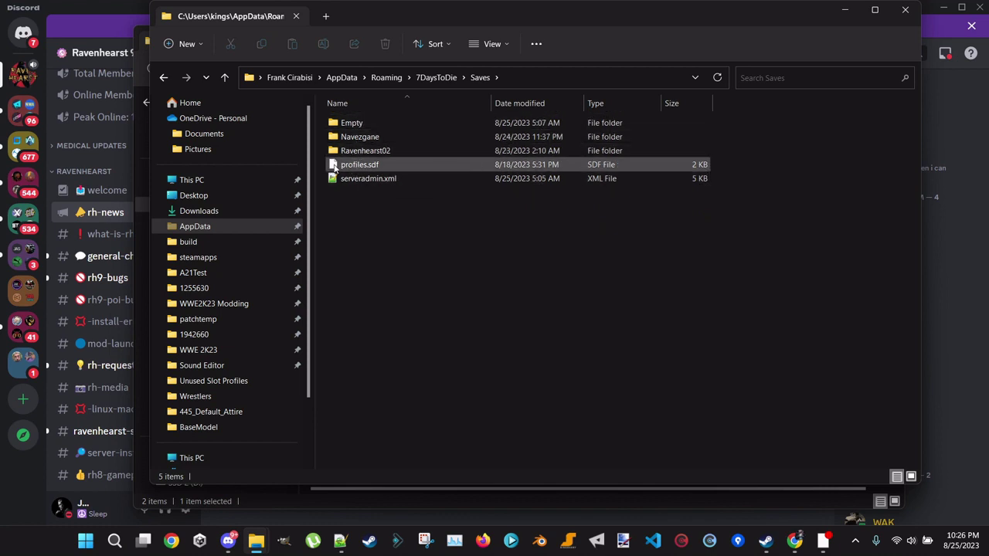
Step: Check the old game saves, and delete the Empty, Navezgane and Ravenhearst02 folders plus profiles.sdf from Saves
left_click_drag(322, 164, 335, 124)
double_click(356, 150)
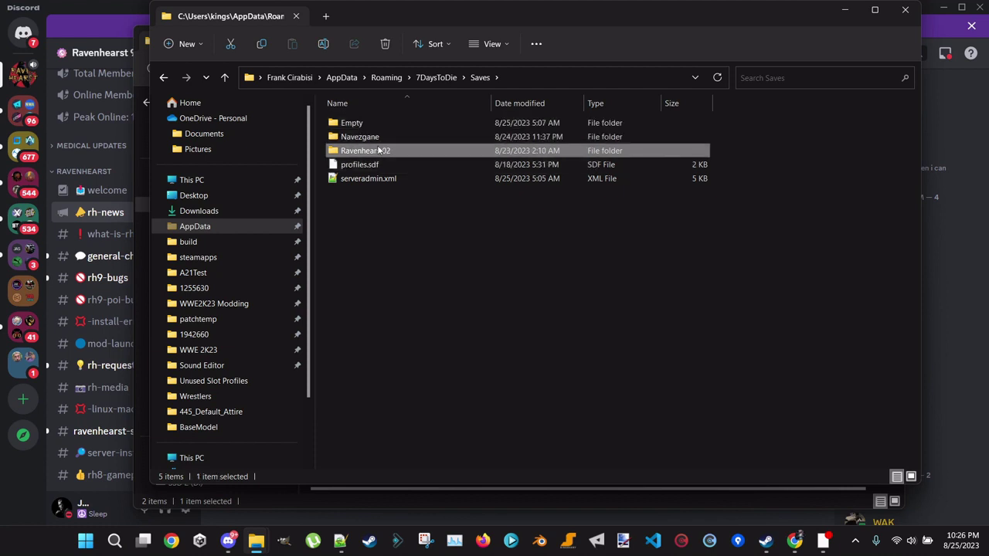
left_click(164, 78)
double_click(349, 136)
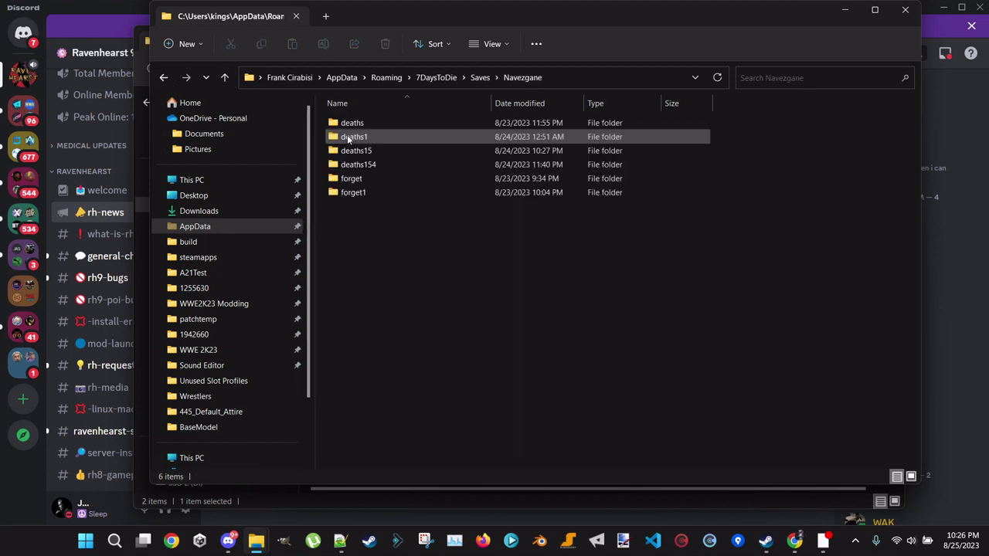
left_click(164, 77)
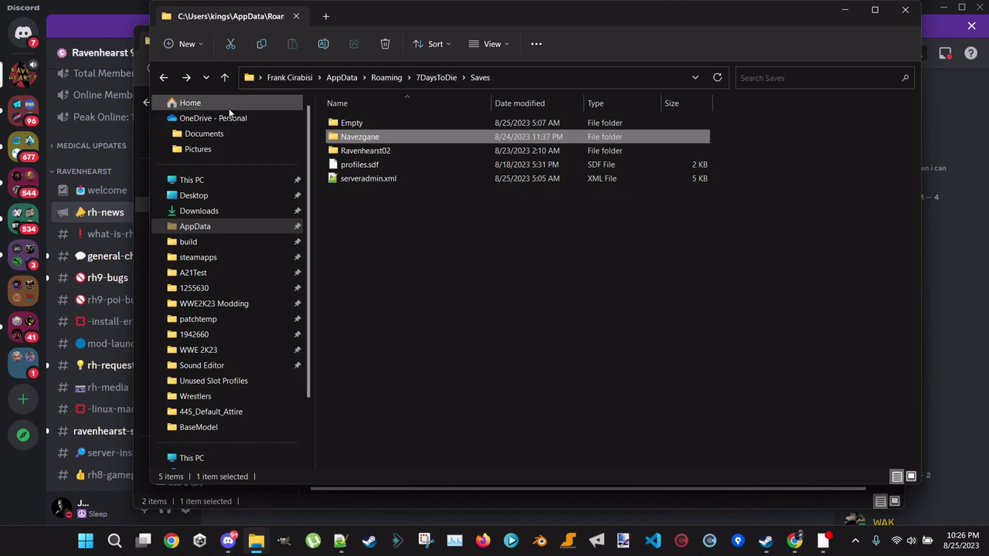
left_click_drag(321, 170, 357, 124)
right_click(365, 124)
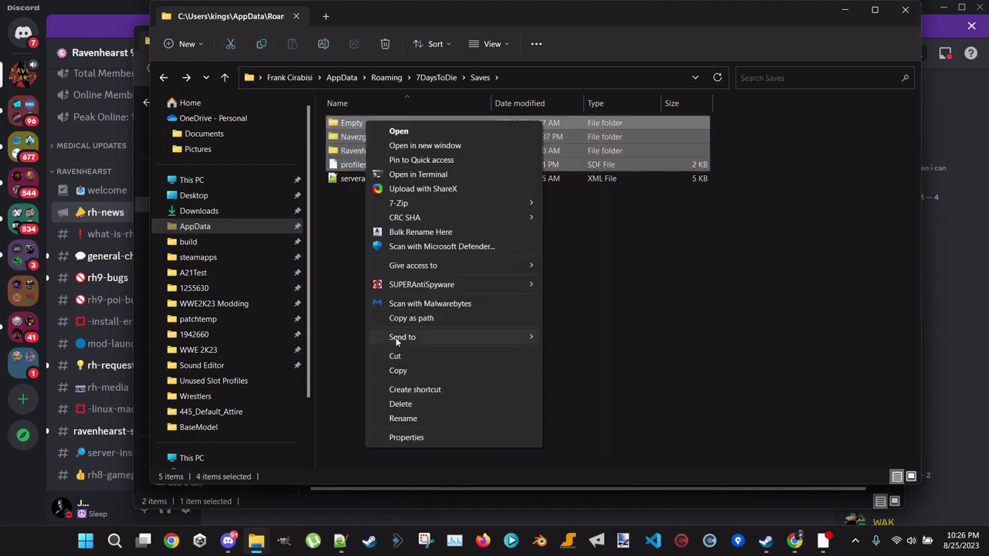
left_click(401, 404)
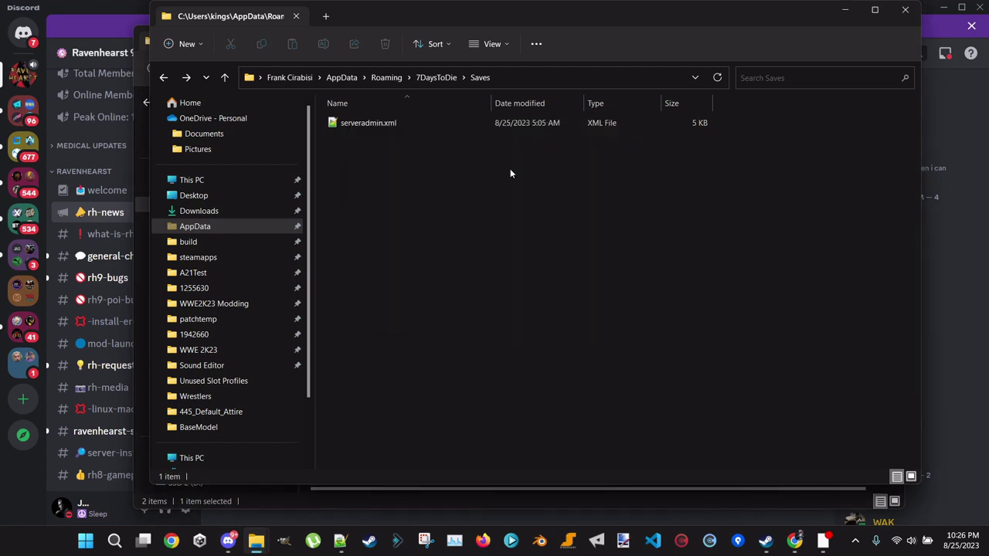
Step: Return to the 7DaysToDie folder and check the SavesLocal folder for leftover local saves
left_click(436, 79)
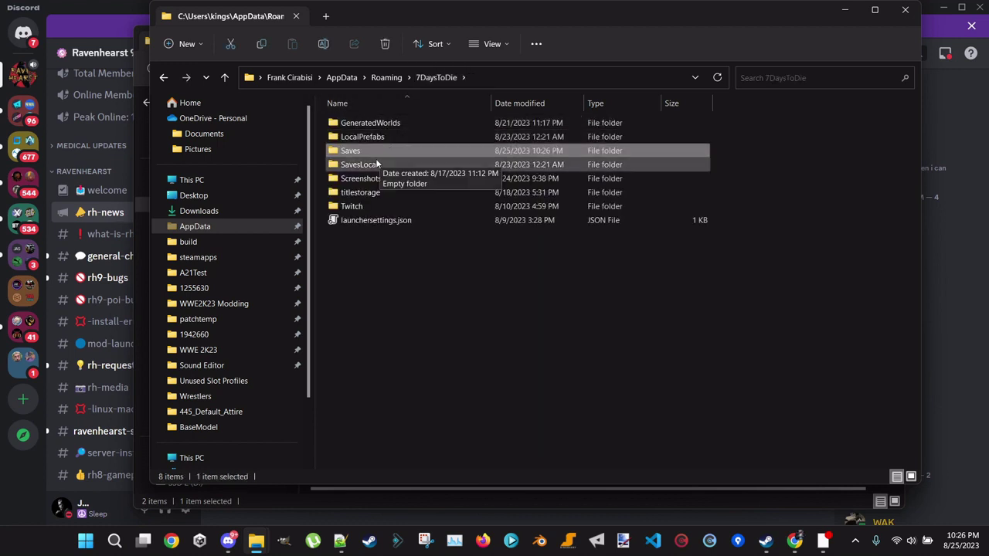
double_click(361, 166)
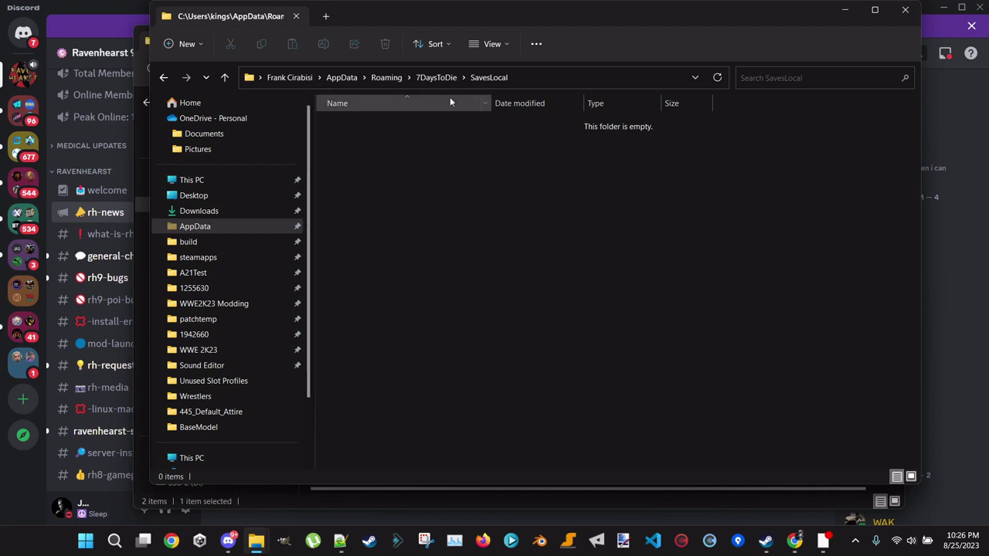
left_click(435, 79)
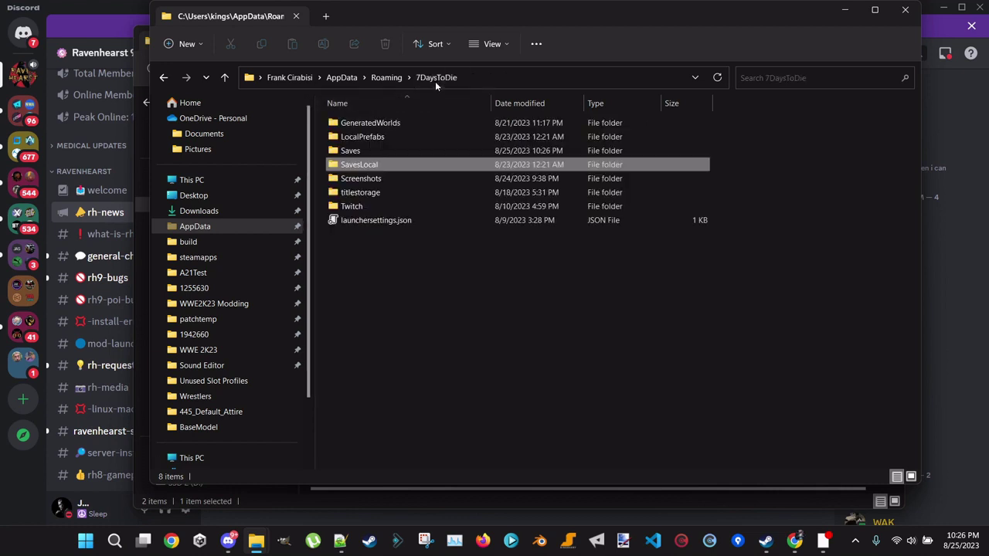
right_click(360, 175)
left_click(356, 167)
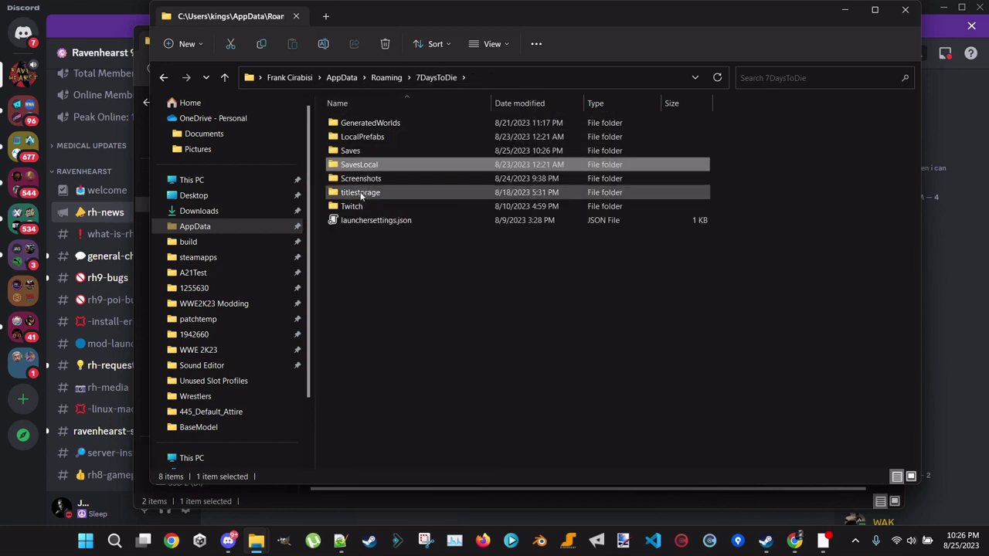
Step: Look through the titlestorage folder's contents and delete the titlestorage folder from 7DaysToDie
double_click(355, 197)
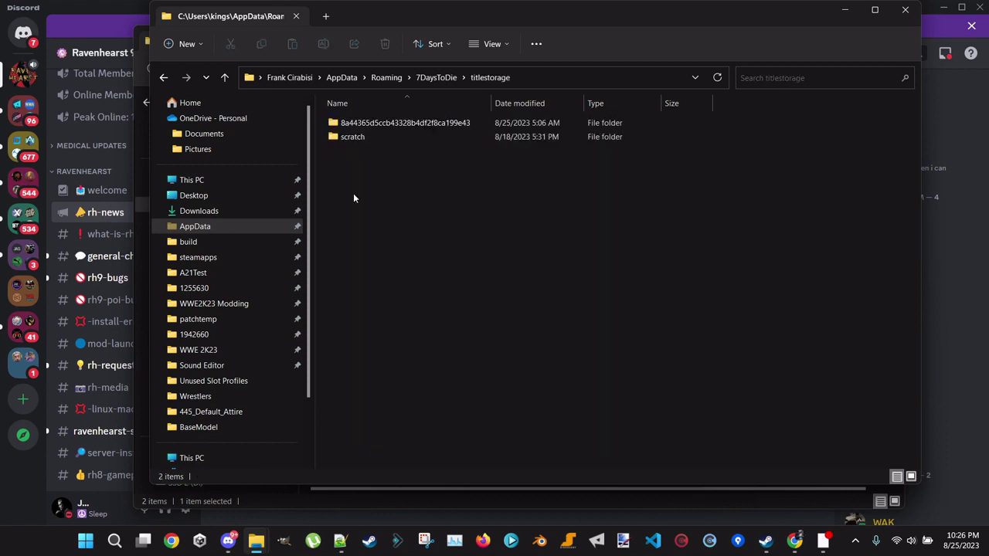
left_click(363, 128)
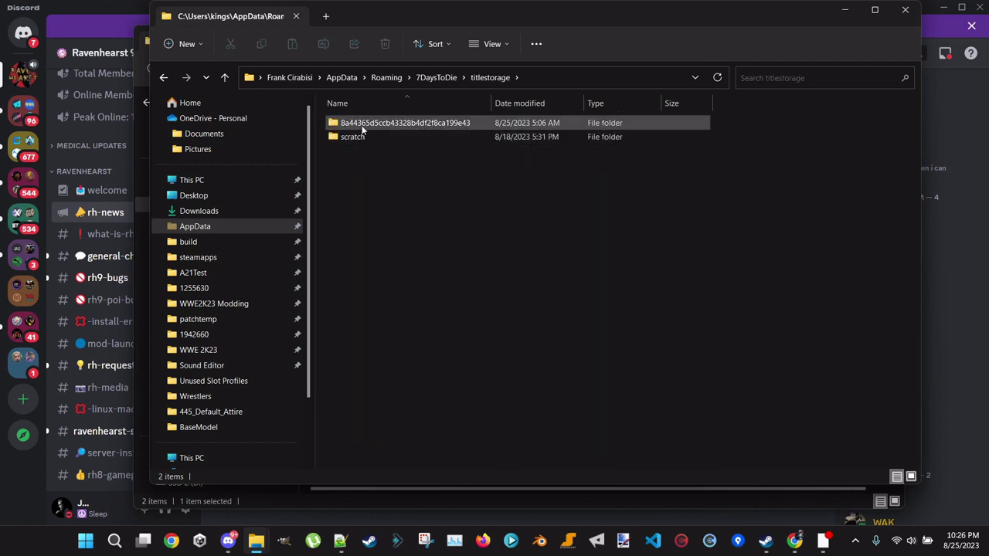
double_click(363, 124)
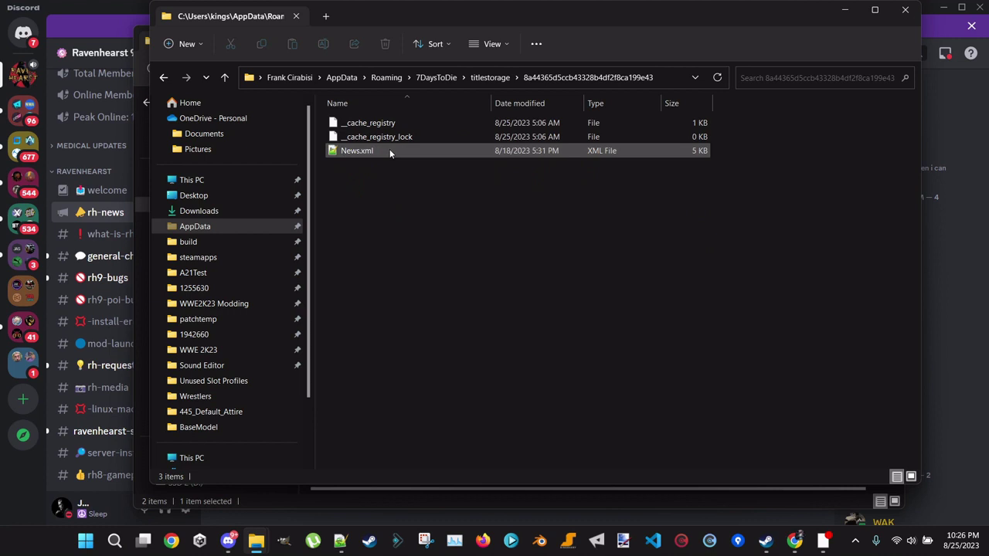
left_click(164, 77)
left_click(163, 77)
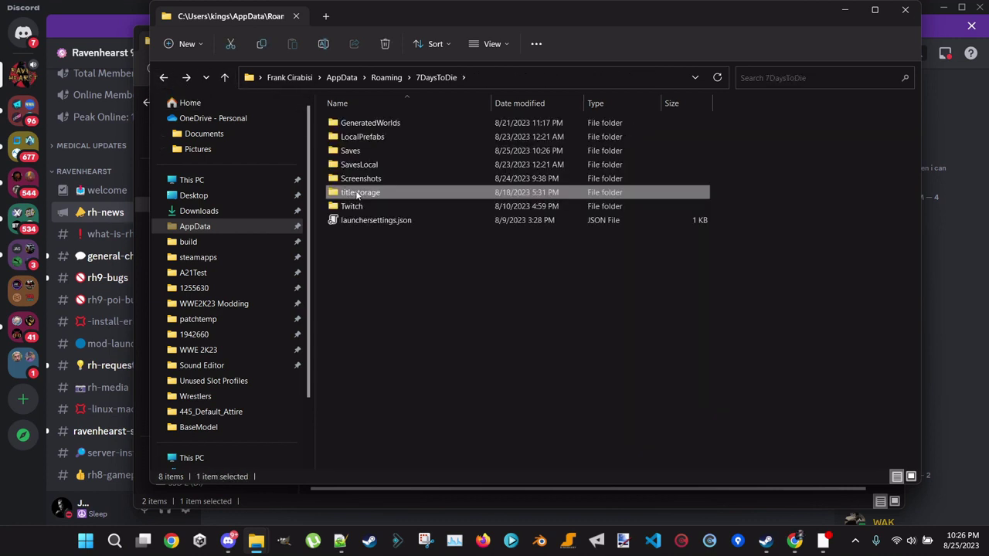
right_click(357, 195)
key("Escape")
key("Delete")
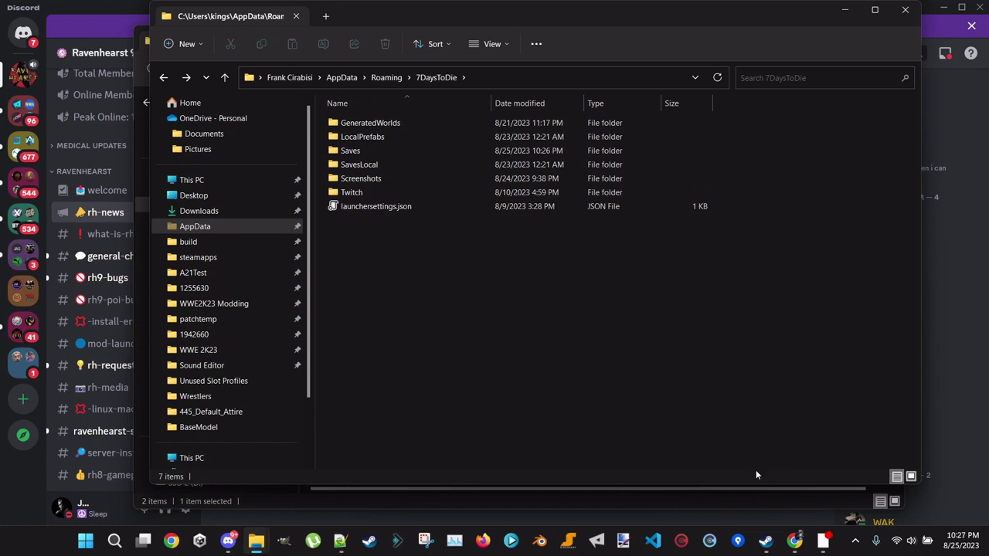
Step: Switch to Steam and browse the local files of 7 Days to Die
left_click(765, 540)
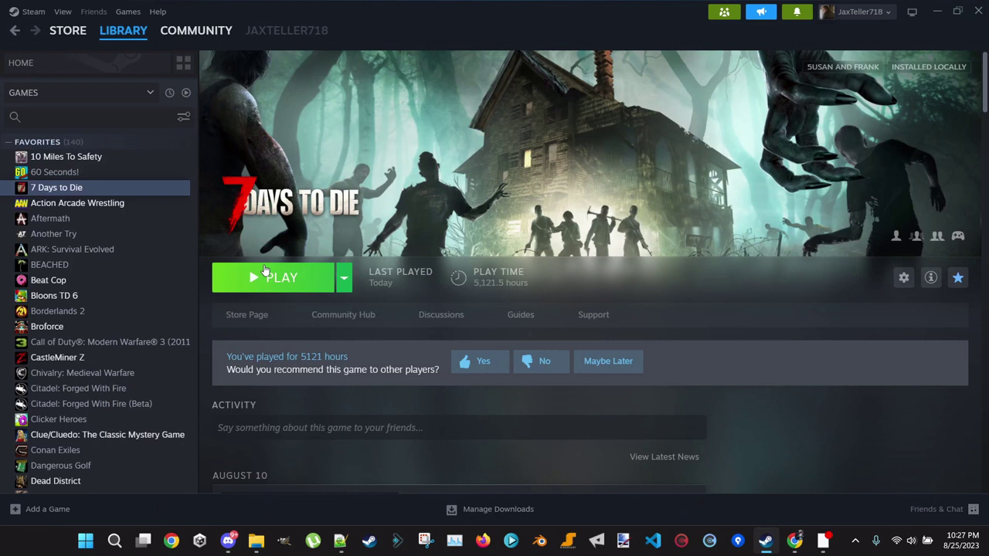
right_click(67, 187)
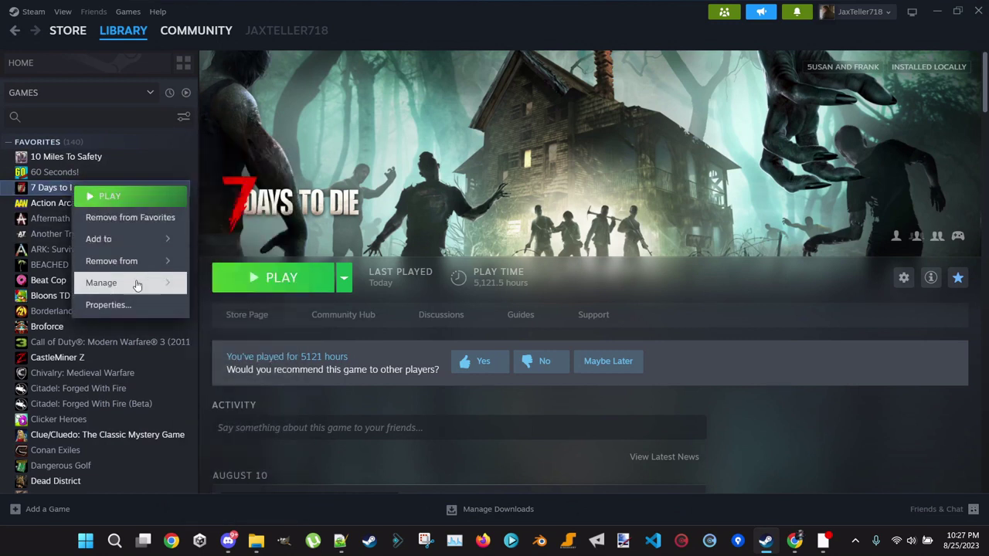
mouse_move(137, 284)
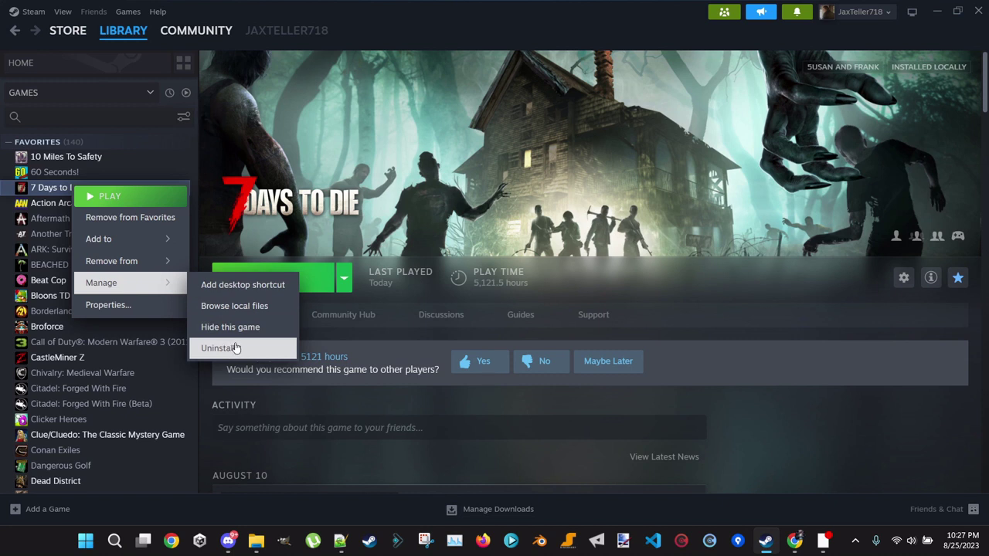
left_click(244, 307)
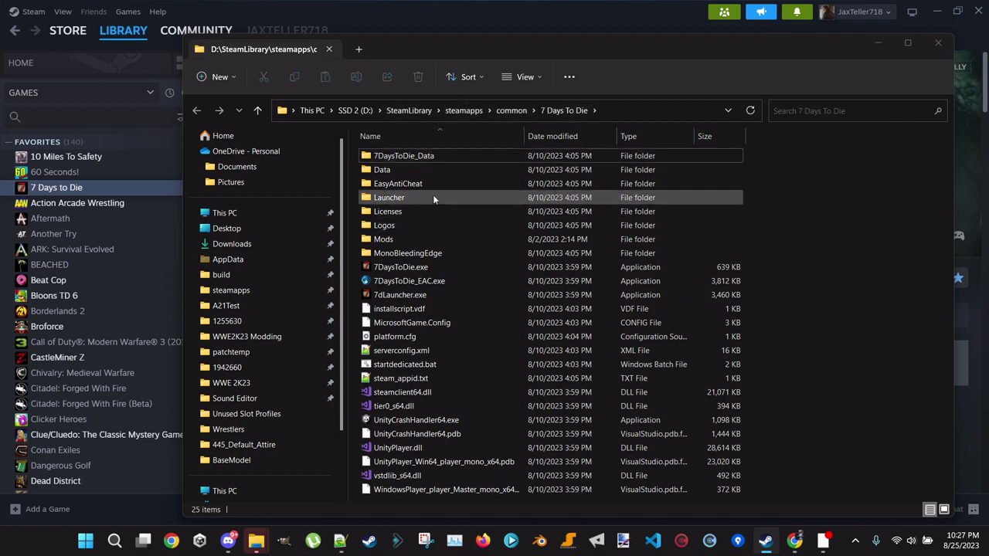
Step: Examine the contents of the Mods folder in the 7 Days To Die install directory and return to that directory
left_click(379, 244)
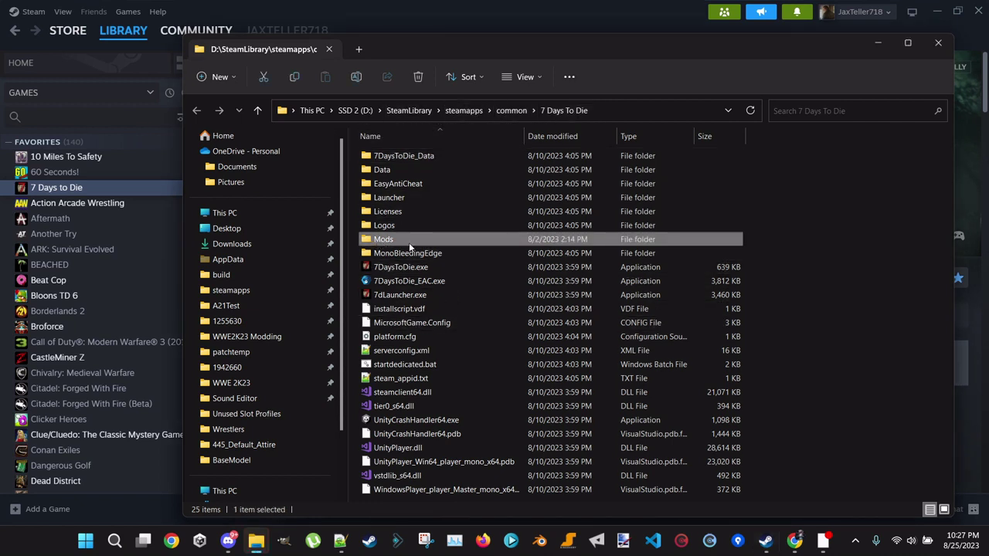
double_click(378, 239)
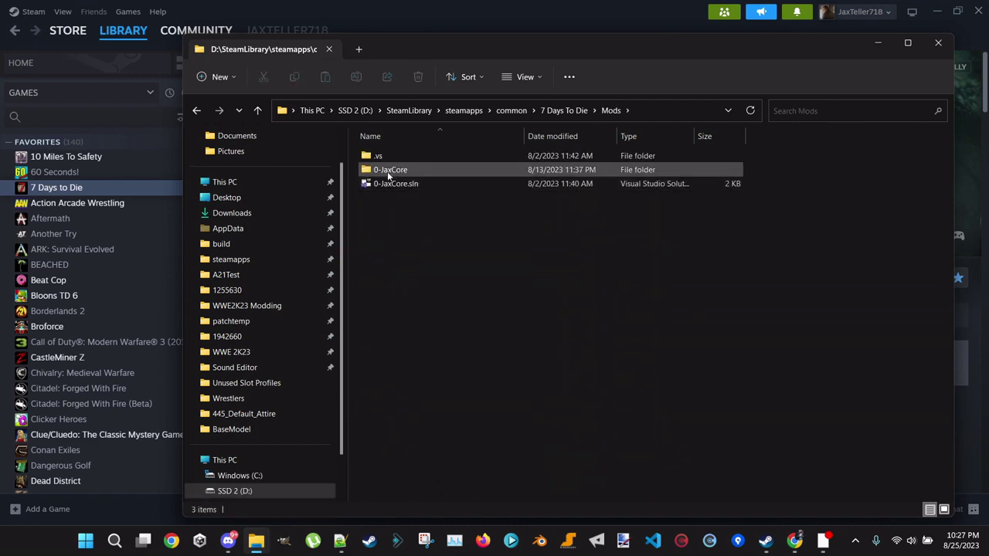
left_click(195, 112)
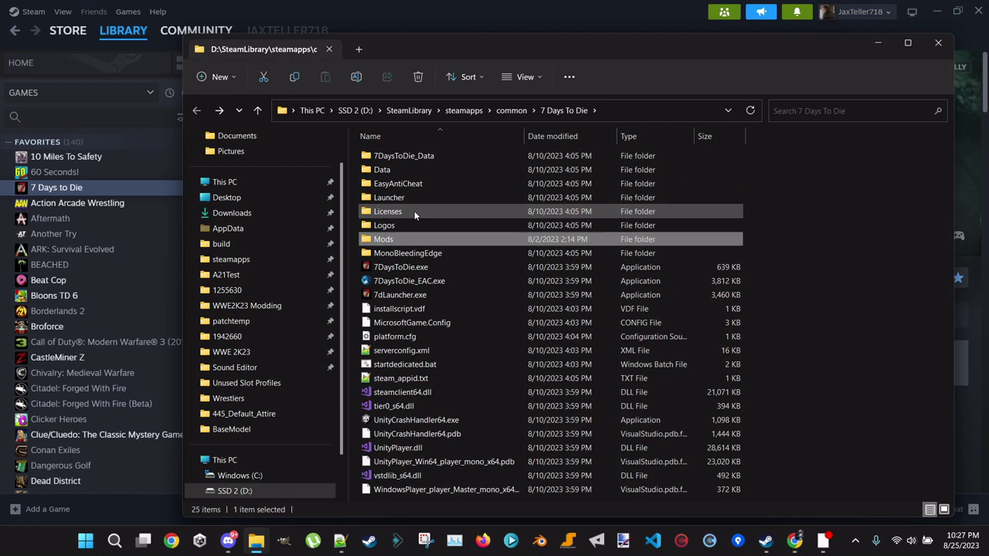
Step: Switch from Steam to the File Explorer window showing the SteamLibrary\steamapps folder on the D: drive
left_click(61, 193)
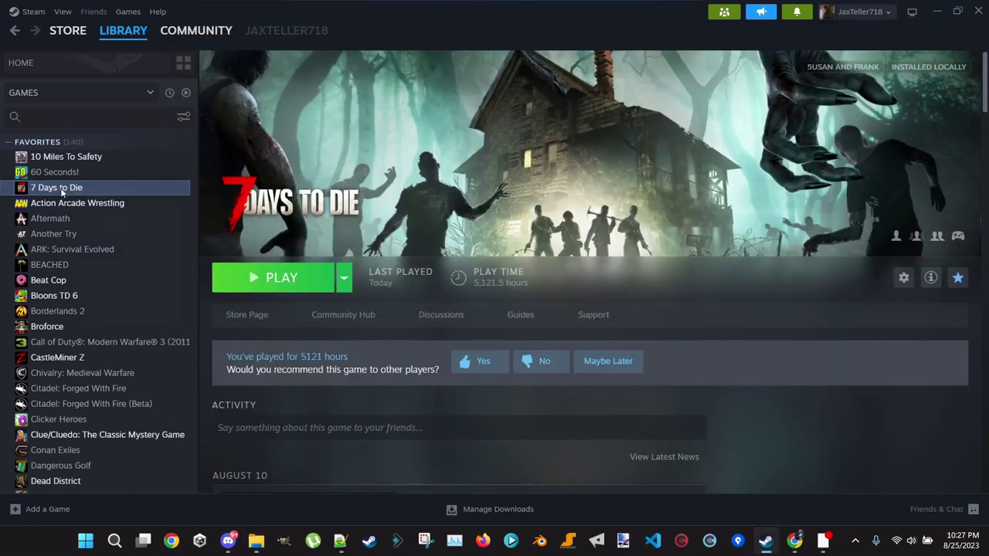
right_click(62, 193)
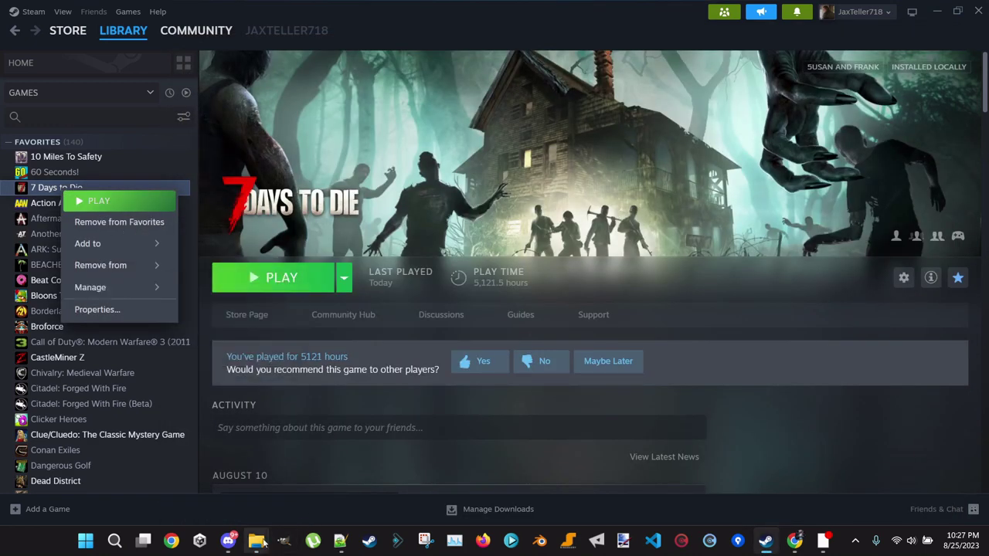
mouse_move(256, 539)
left_click(209, 482)
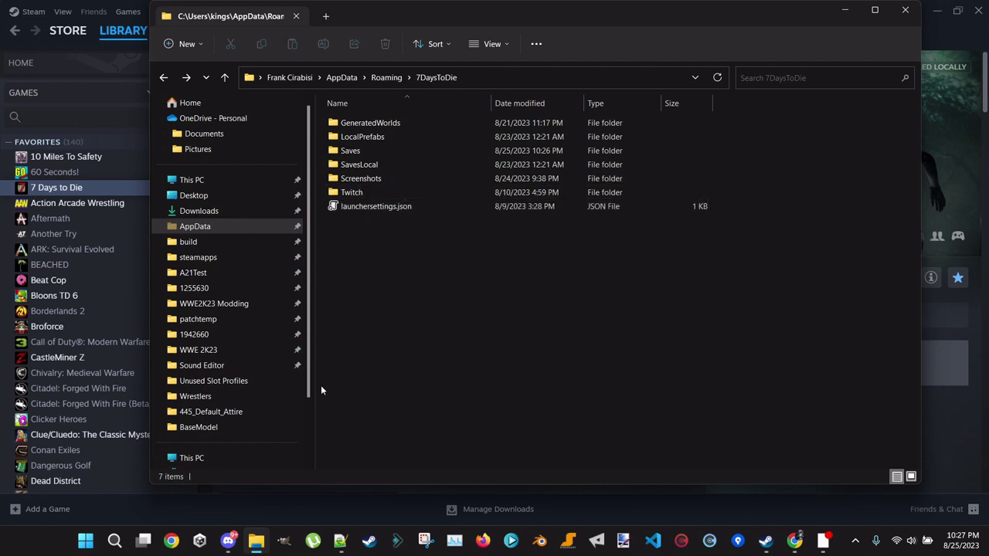
left_click(277, 480)
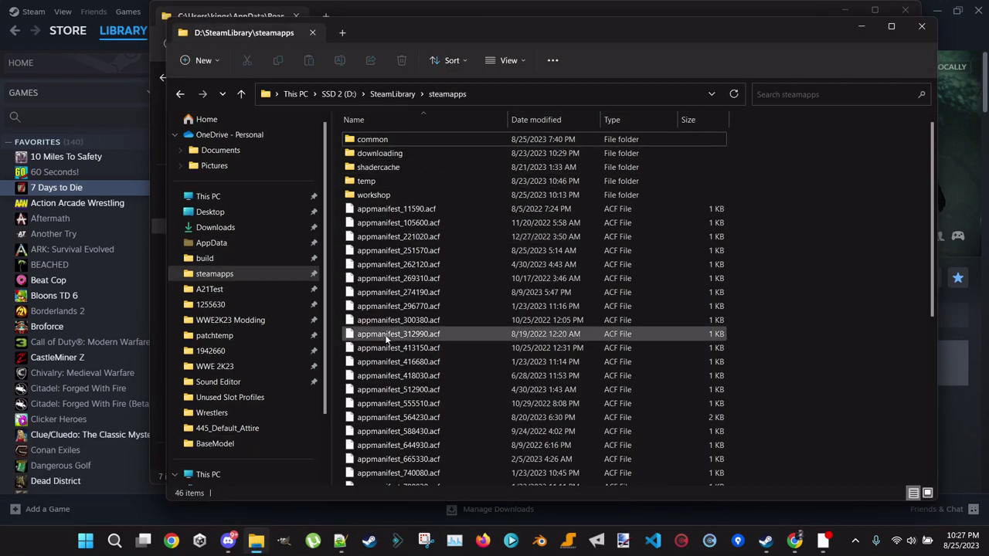
Step: Look inside the 7 Days To Die folder under steamapps\common and return to the common folder
double_click(383, 142)
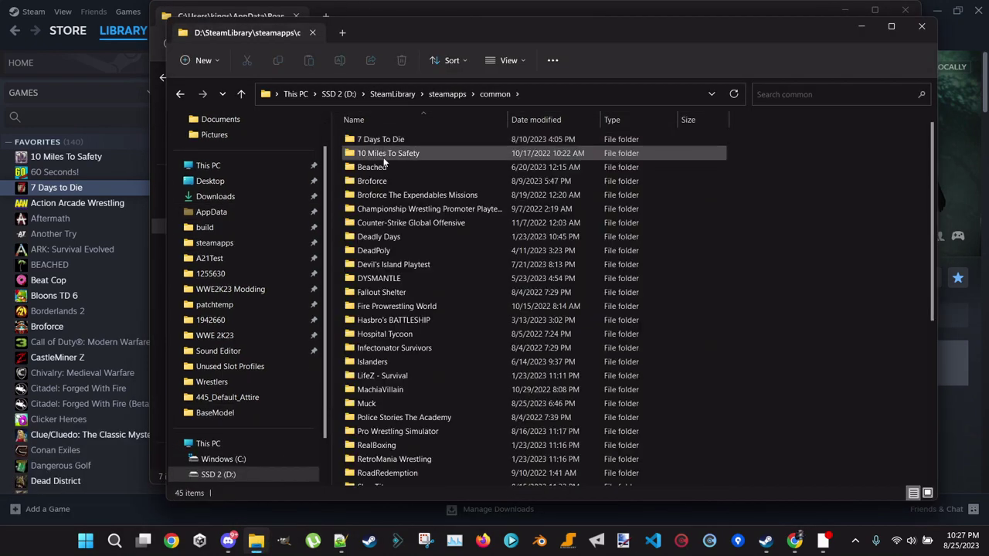
double_click(363, 139)
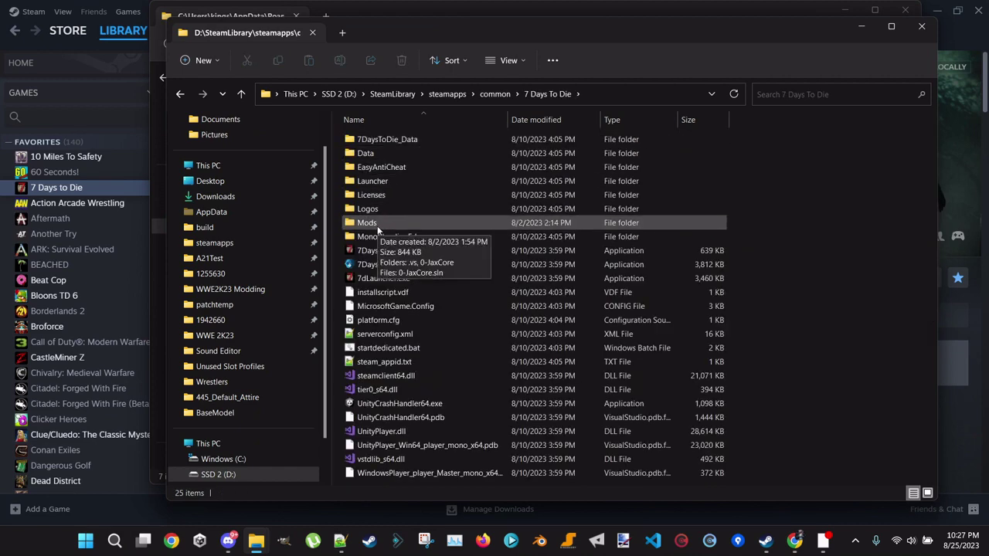
left_click(483, 97)
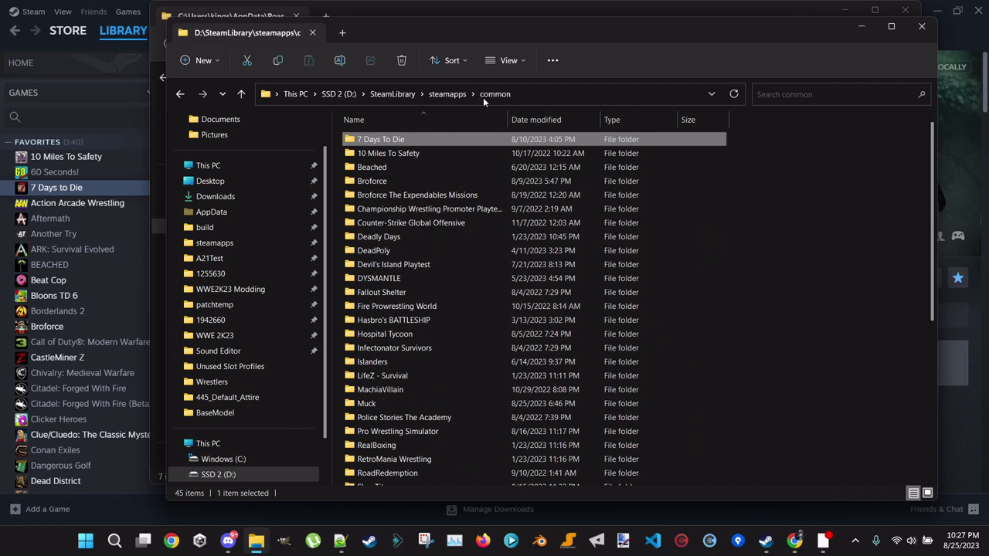
Step: Switch to Steam and bring up the options for 7 Days to Die in the library
right_click(381, 140)
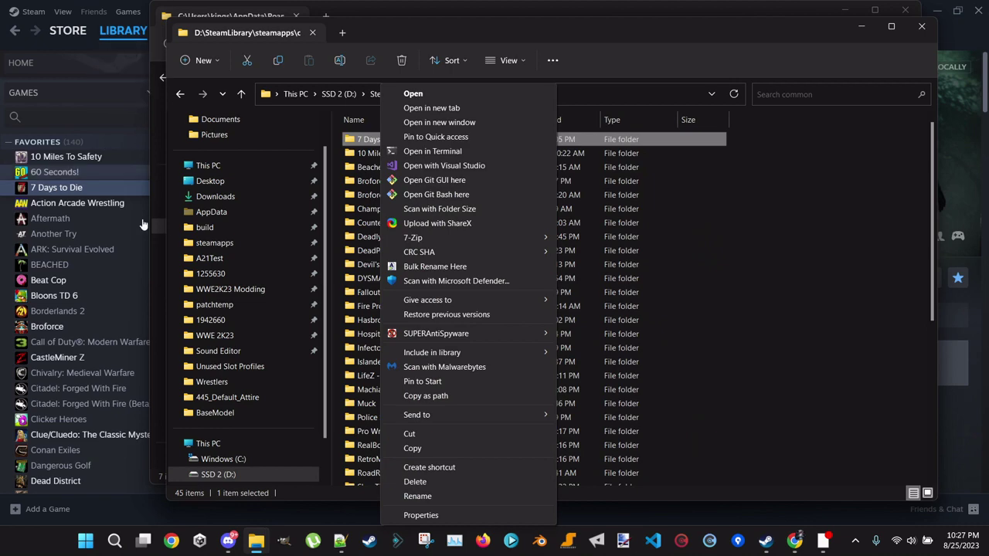
left_click(75, 190)
right_click(75, 192)
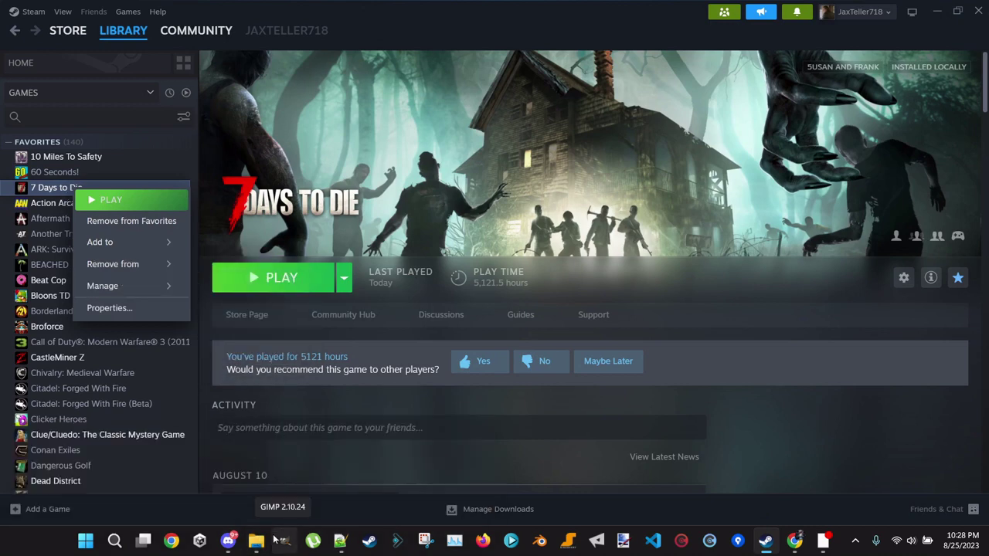
Step: Switch back to the File Explorer window showing steamapps\common and copy the 7 Days To Die folder
mouse_move(256, 535)
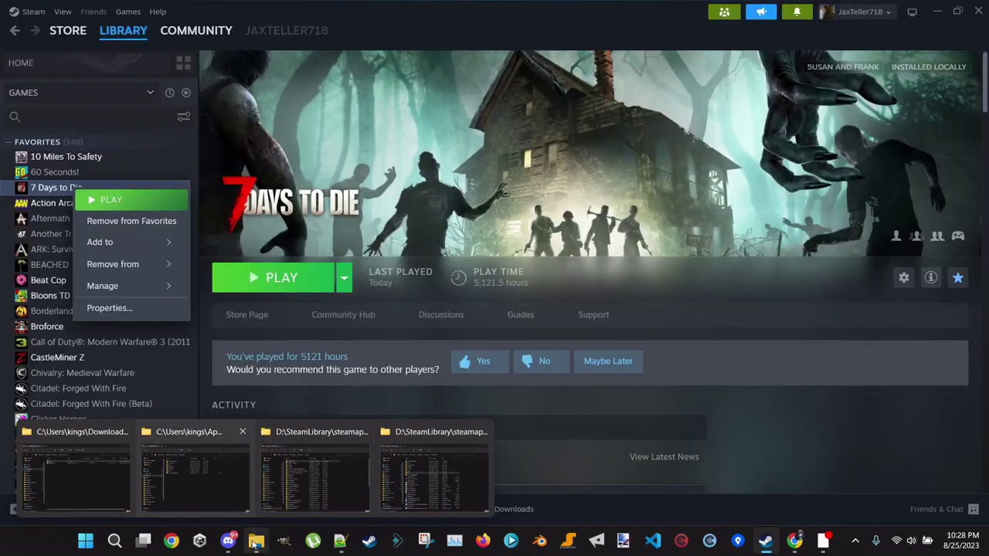
left_click(281, 484)
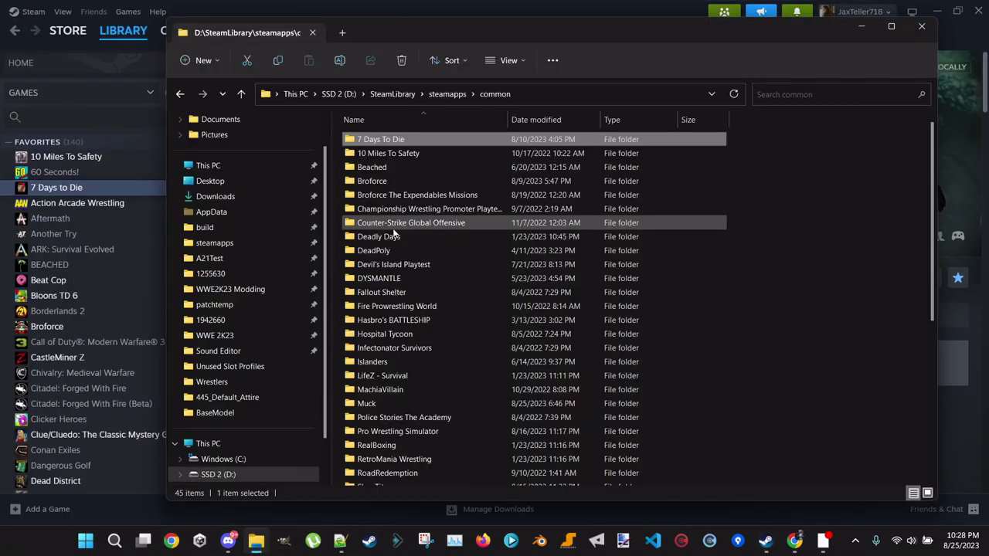
right_click(381, 138)
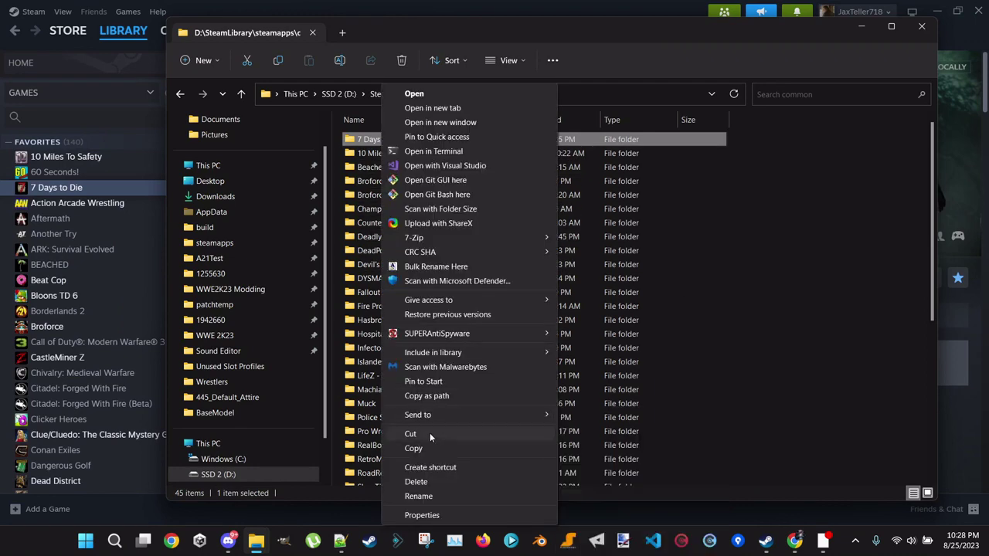
left_click(429, 447)
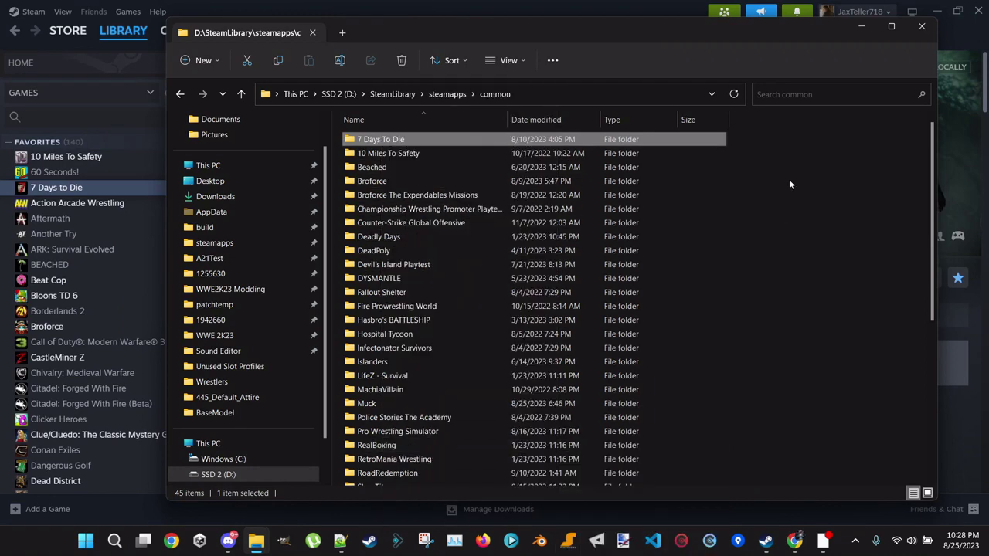
Step: Minimize all open File Explorer, Steam, Discord and other windows until the desktop is clear
left_click(860, 31)
left_click(936, 11)
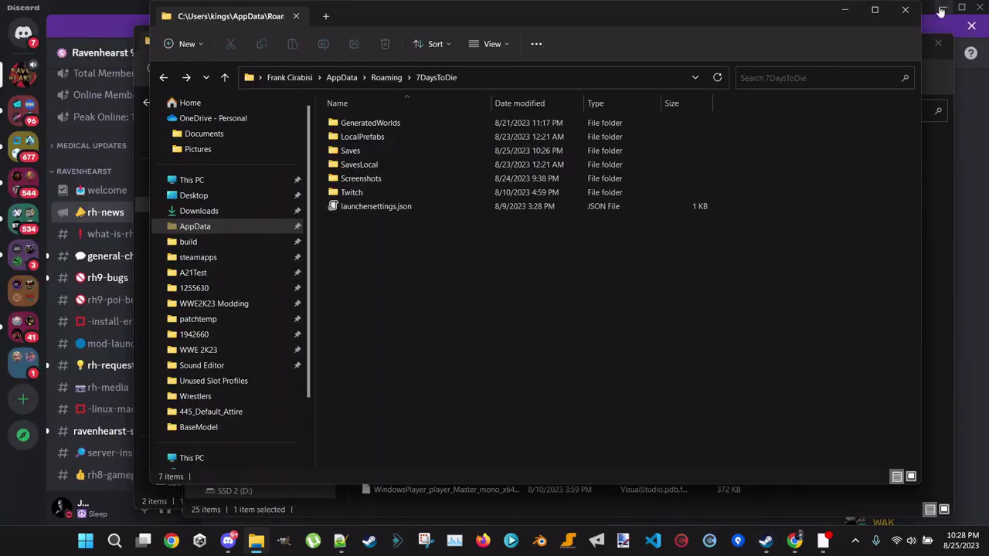
left_click(940, 11)
left_click(844, 9)
left_click(941, 8)
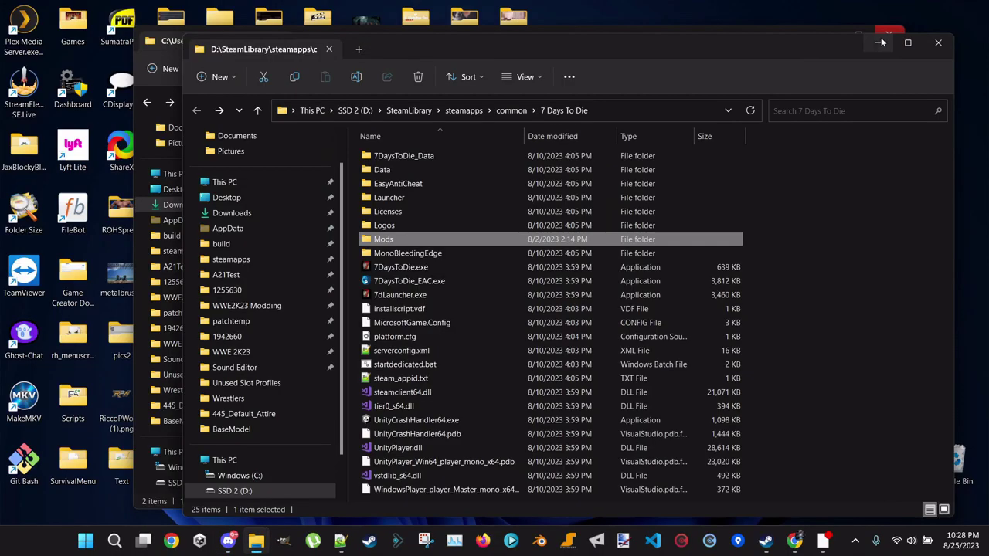
left_click(881, 43)
left_click(858, 34)
left_click(902, 9)
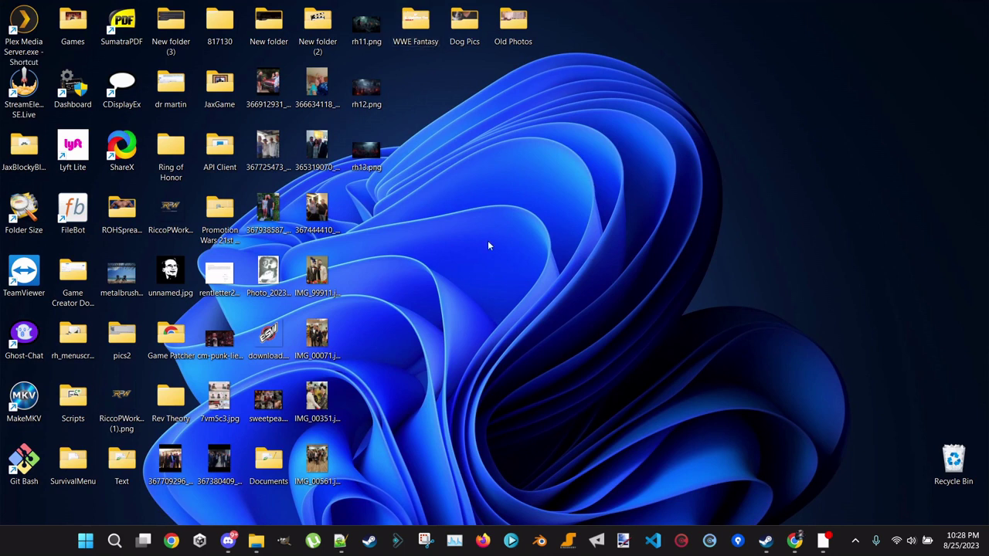
Step: Create a new folder on the desktop and name it Ravenhearst
right_click(700, 155)
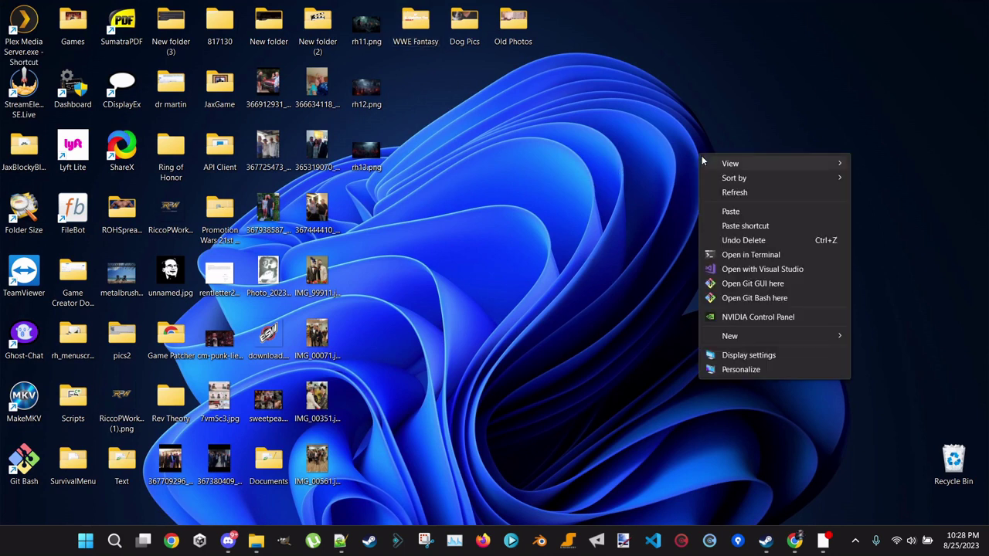
mouse_move(752, 335)
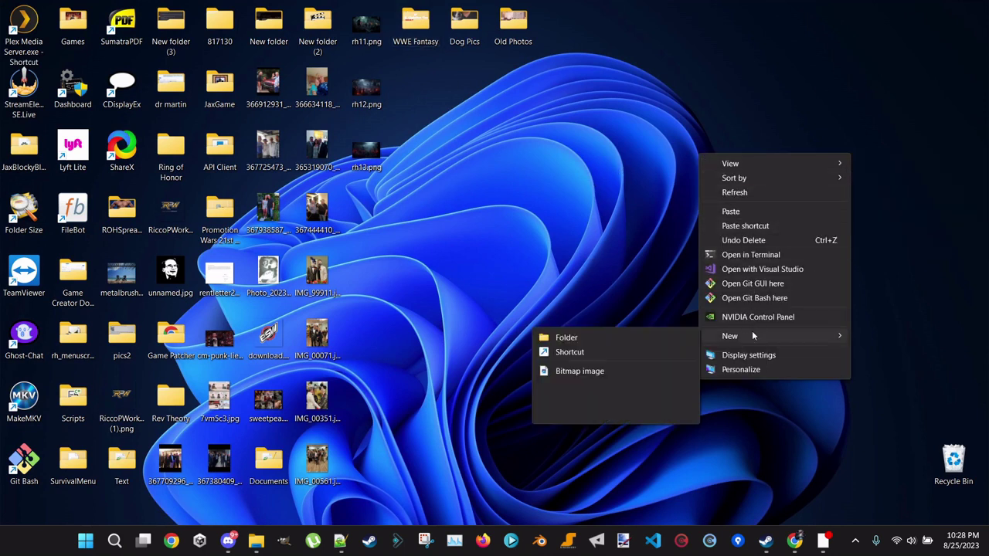
left_click(635, 327)
right_click(622, 330)
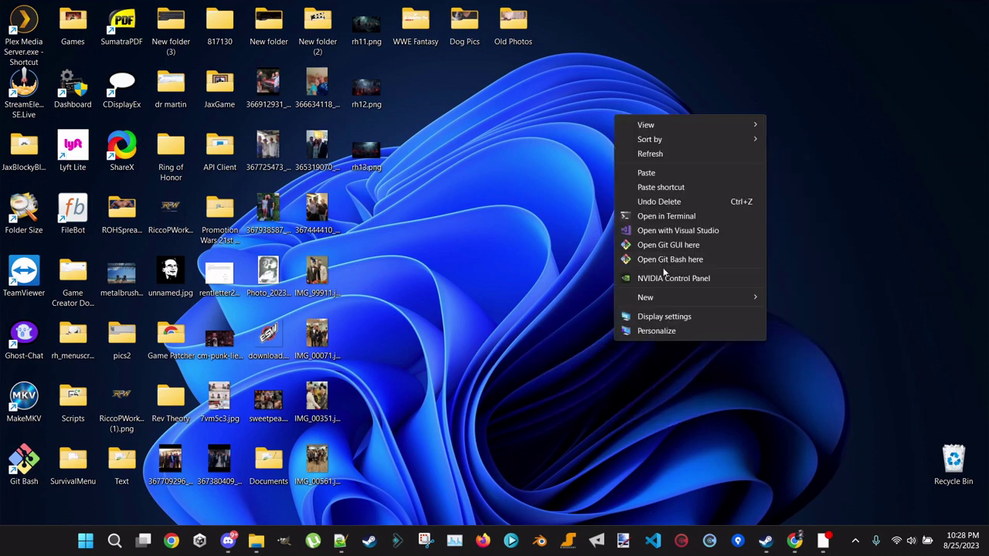
mouse_move(641, 300)
left_click(766, 299)
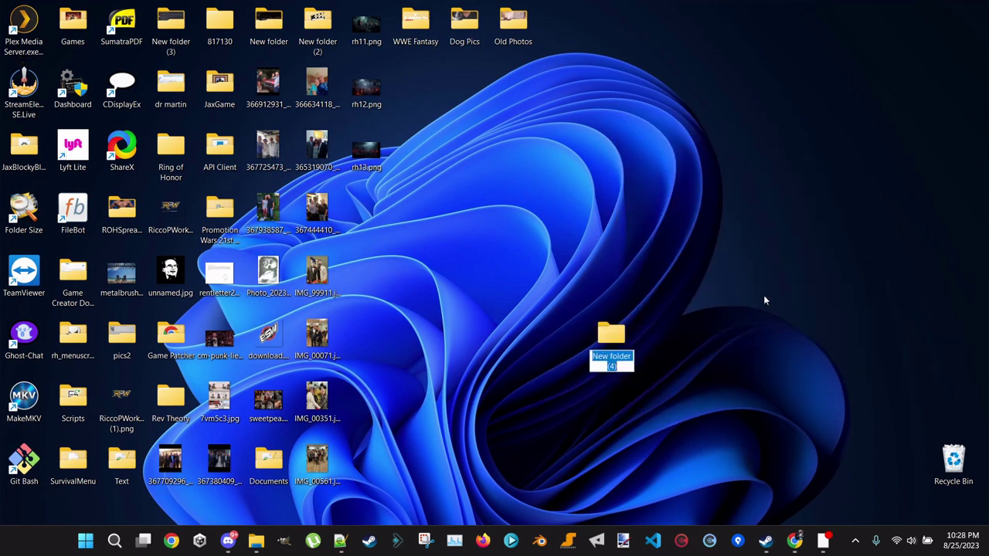
type("Raven")
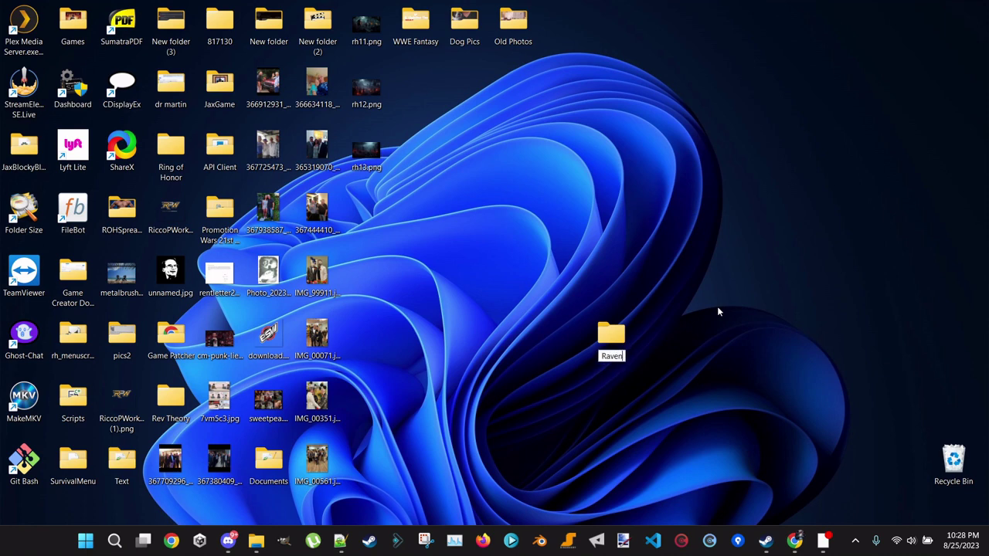
type("hearst")
key("Return")
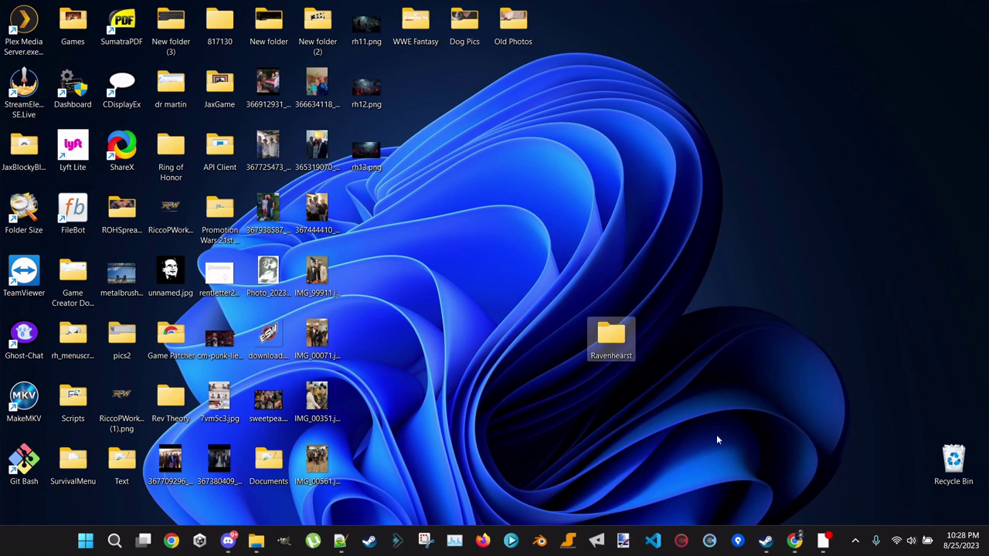
Step: Open the Ravenhearst folder and paste the copied 7 Days To Die folder into it
double_click(613, 346)
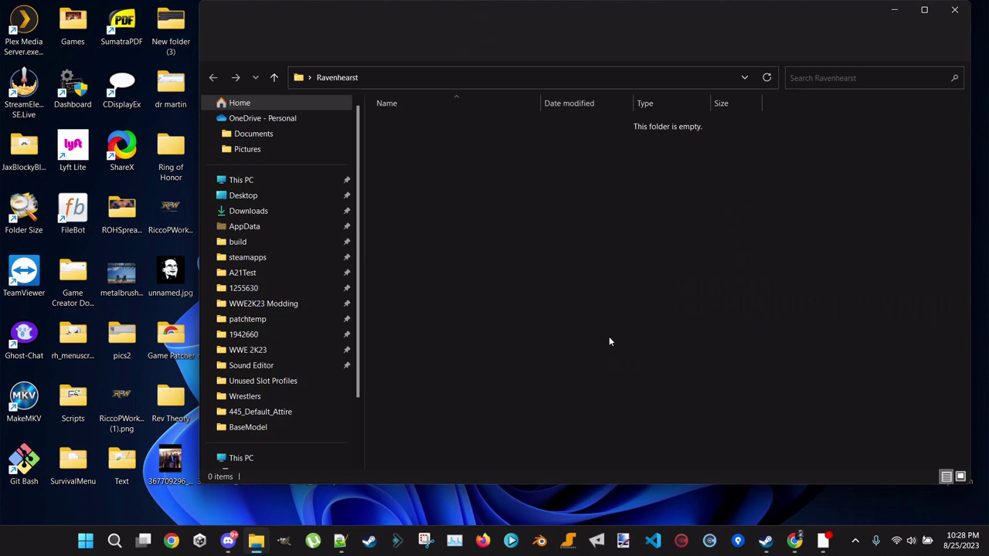
right_click(563, 308)
left_click(600, 124)
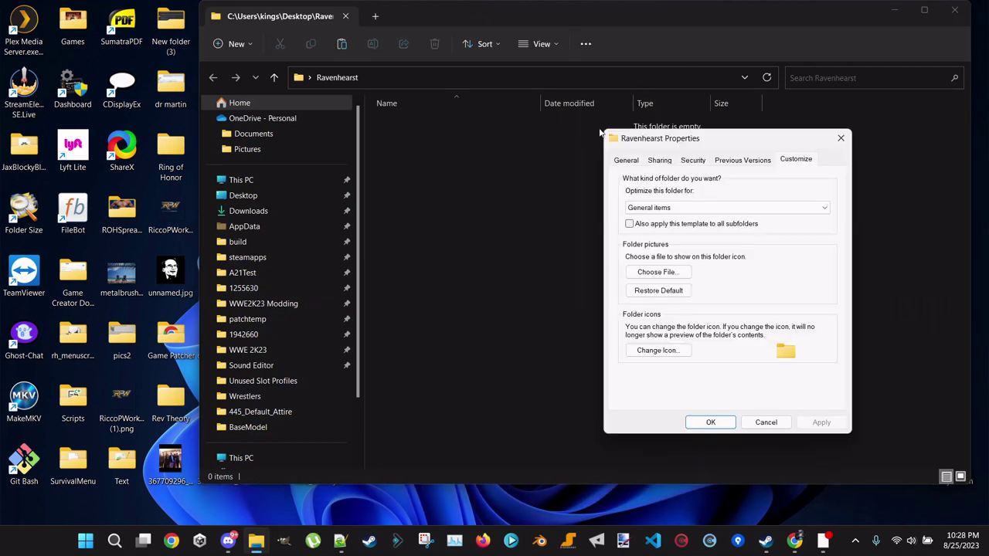
left_click(766, 422)
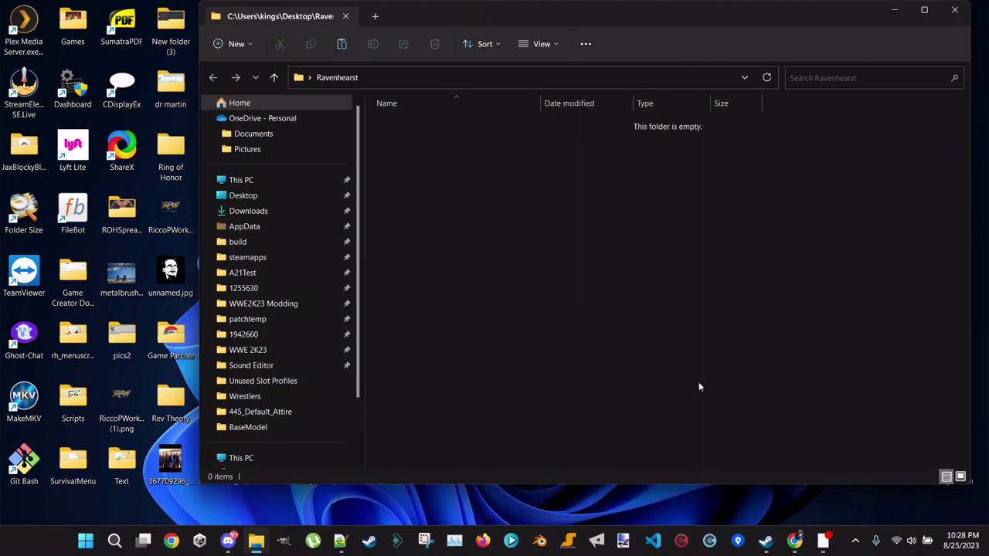
right_click(594, 88)
left_click(626, 177)
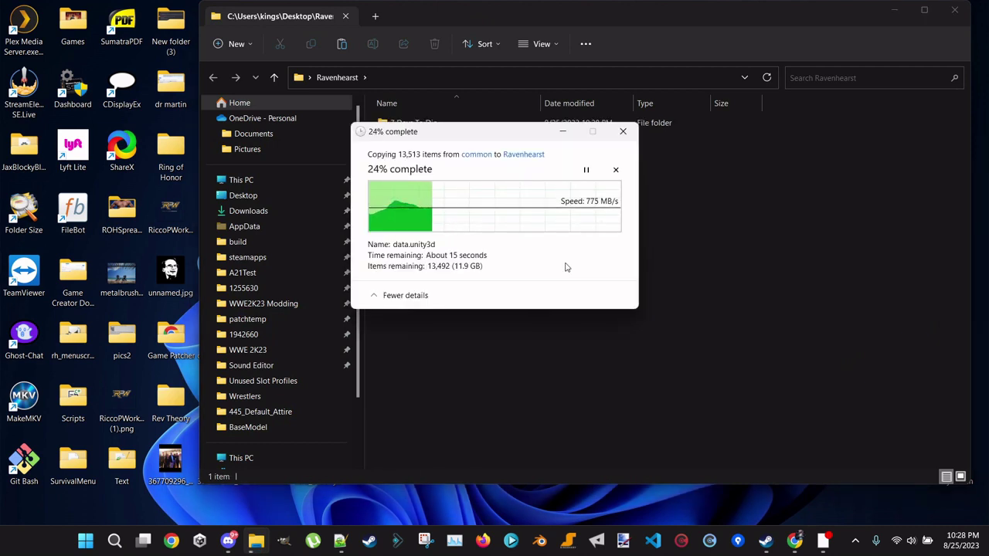
Step: Look inside the 7 Days To Die copy being made and return to the Ravenhearst folder
double_click(430, 131)
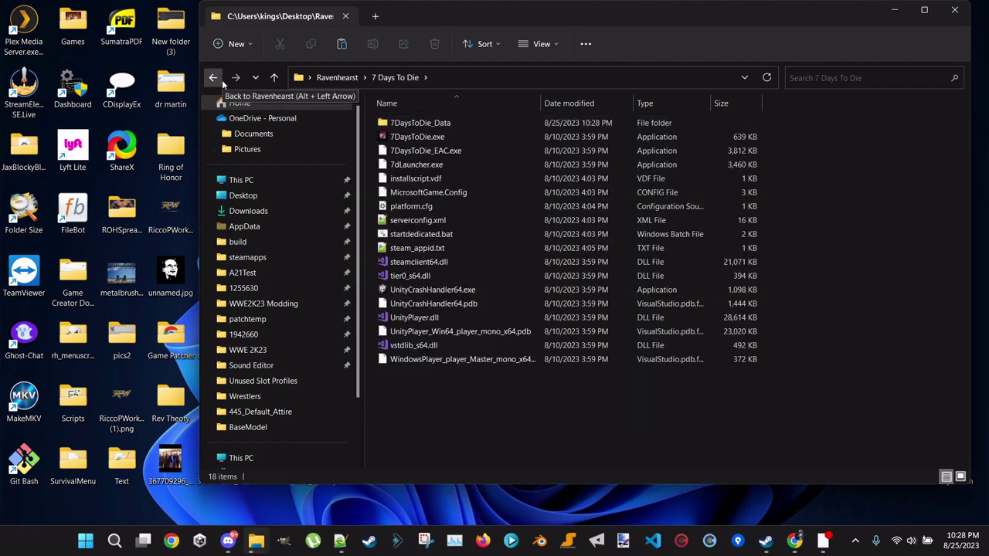
left_click(219, 80)
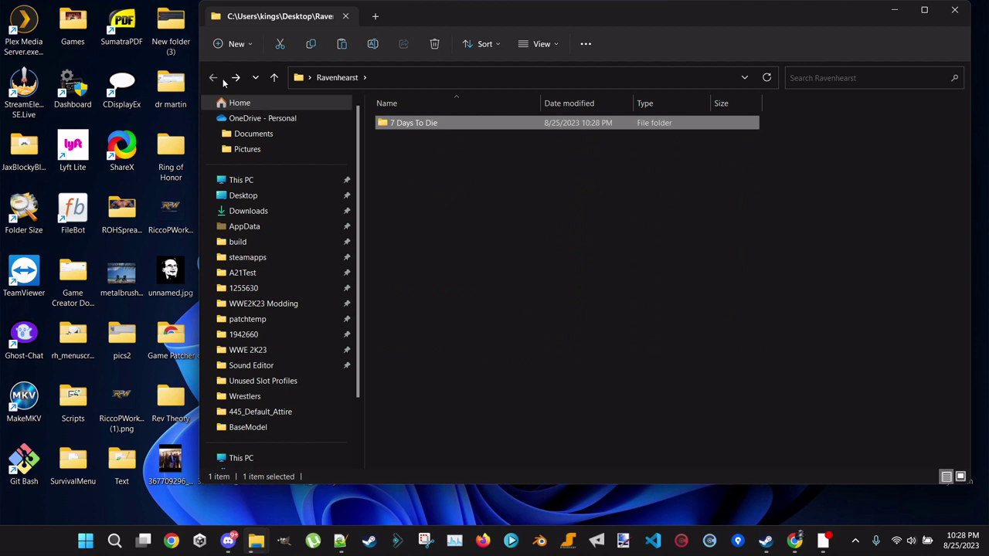
left_click(470, 225)
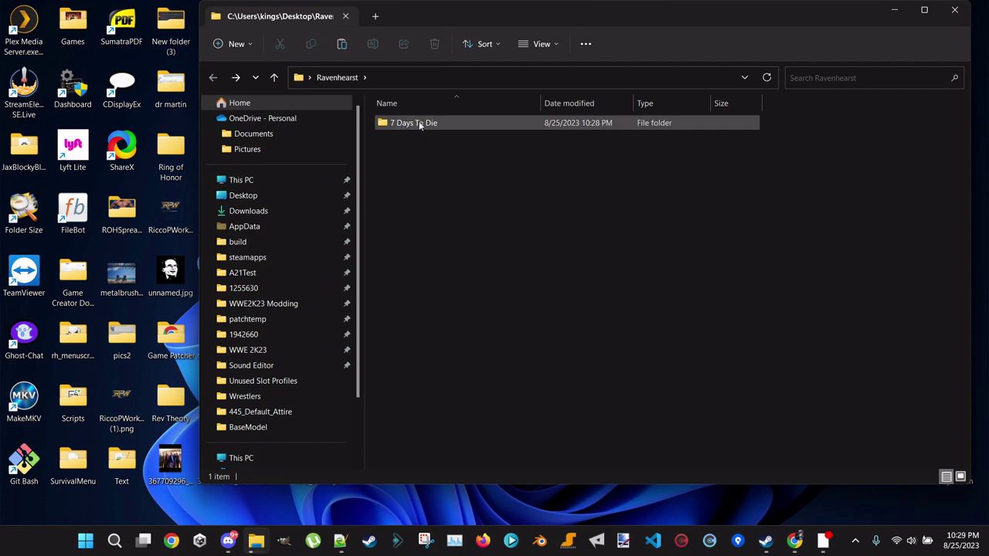
Step: Switch to the File Explorer window showing the downloaded ravenhearst_9-main.zip and copy its Mods folder
mouse_move(256, 541)
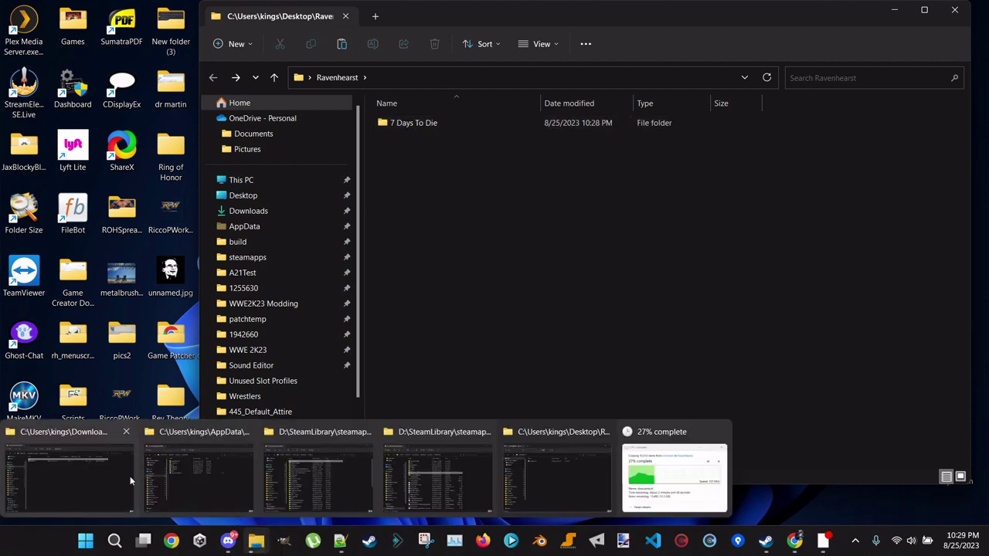
mouse_move(129, 475)
left_click(98, 468)
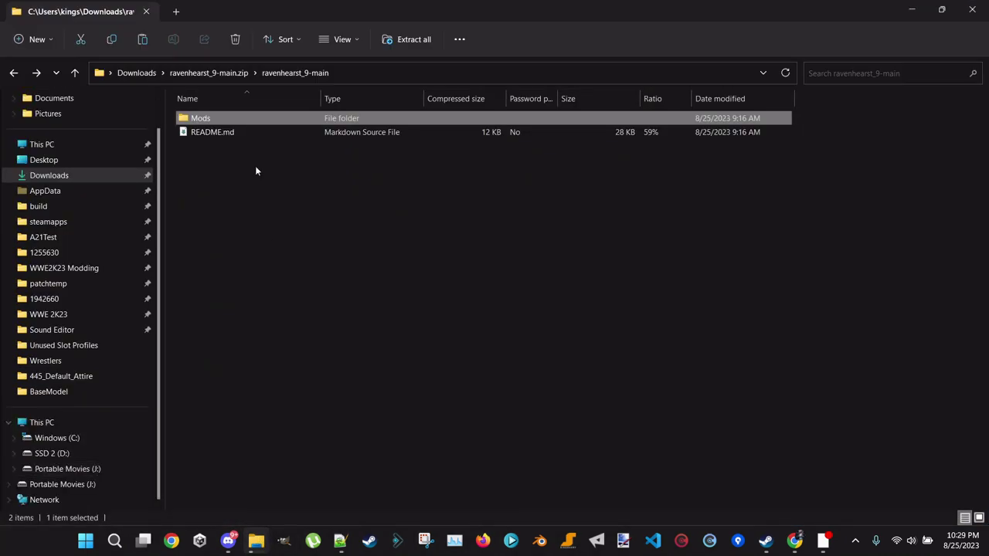
right_click(204, 119)
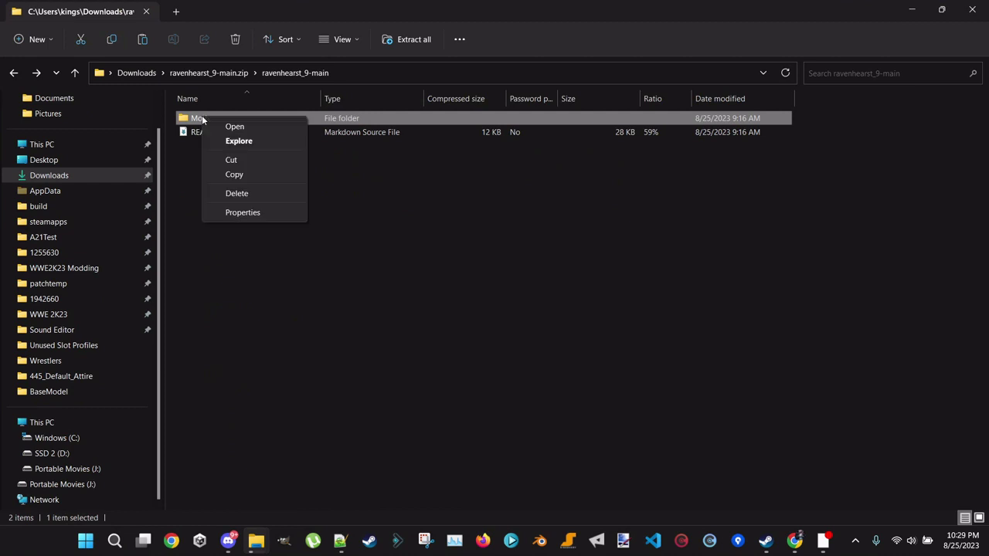
left_click(234, 174)
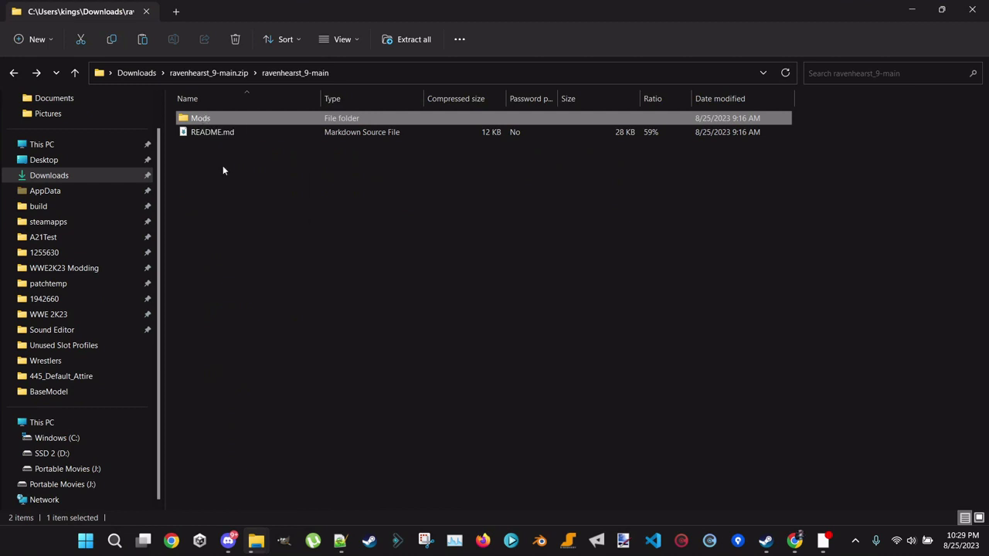
Step: Switch to the window showing the desktop Ravenhearst folder and open the 7 Days To Die folder inside it
mouse_move(257, 537)
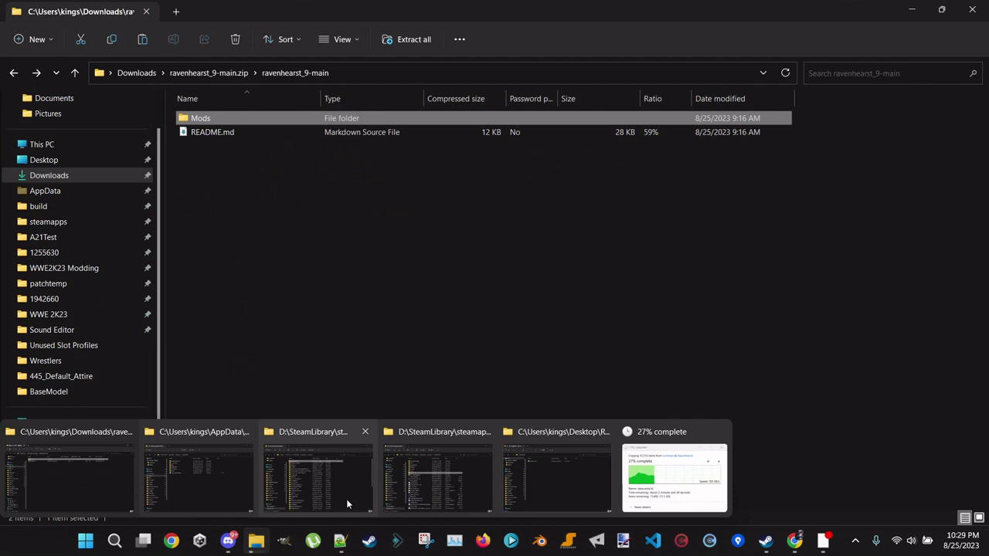
left_click(538, 485)
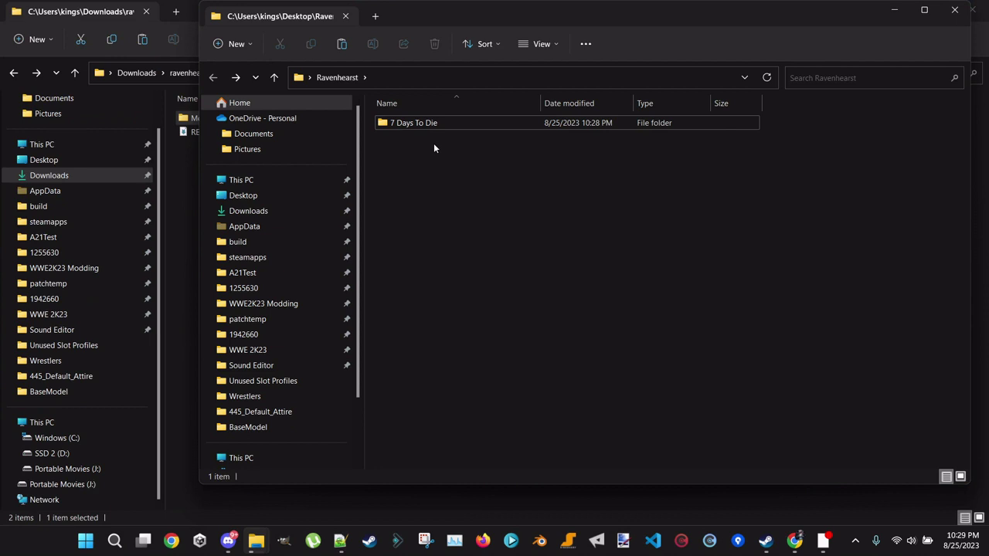
double_click(407, 123)
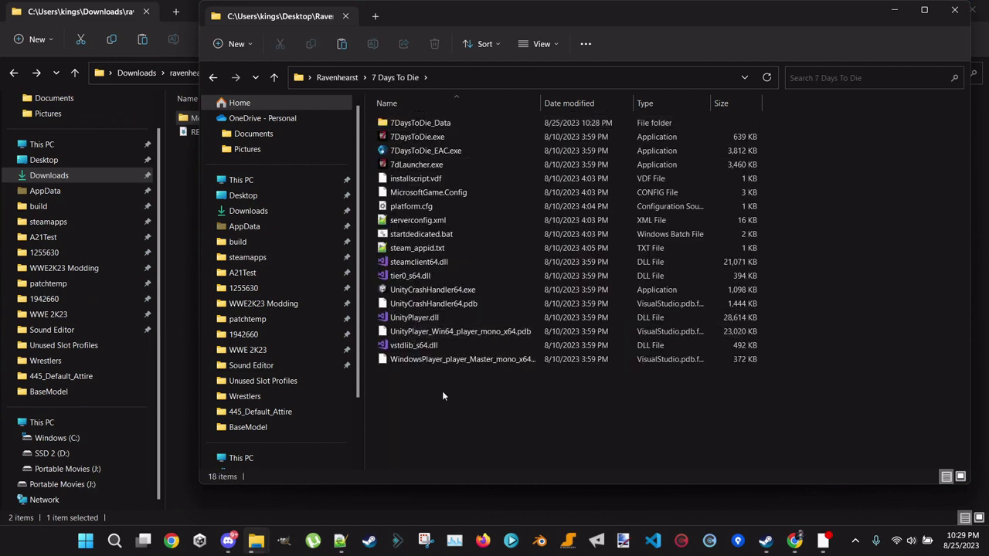
left_click(347, 81)
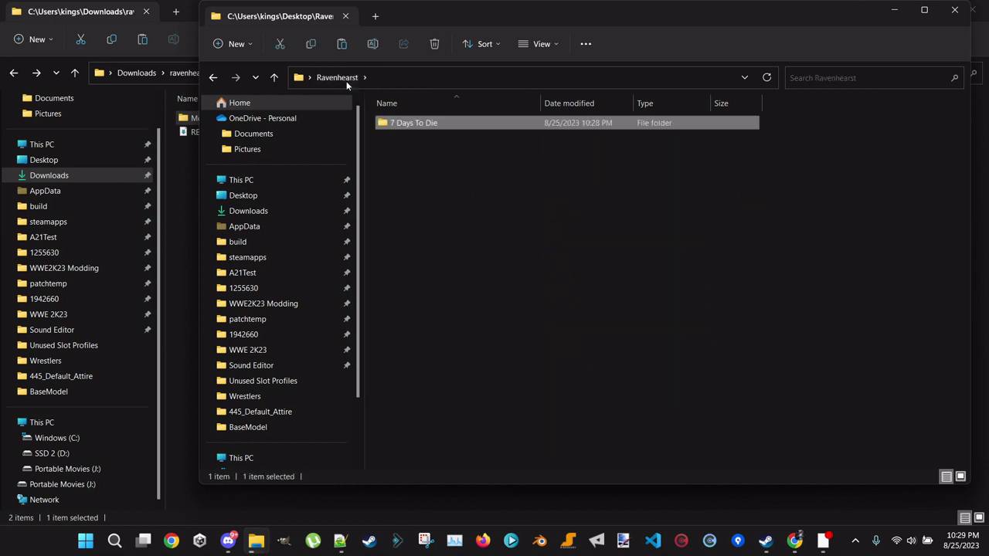
double_click(410, 124)
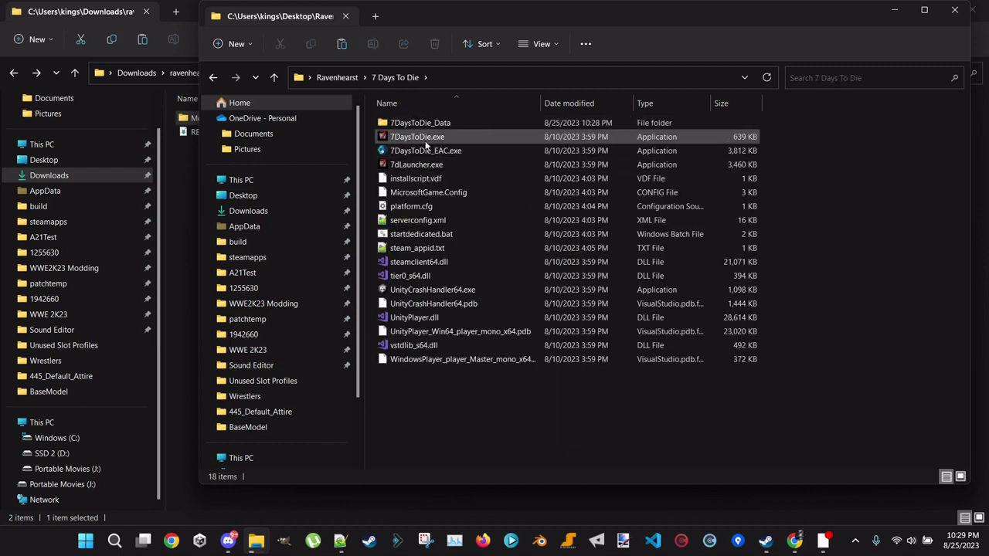